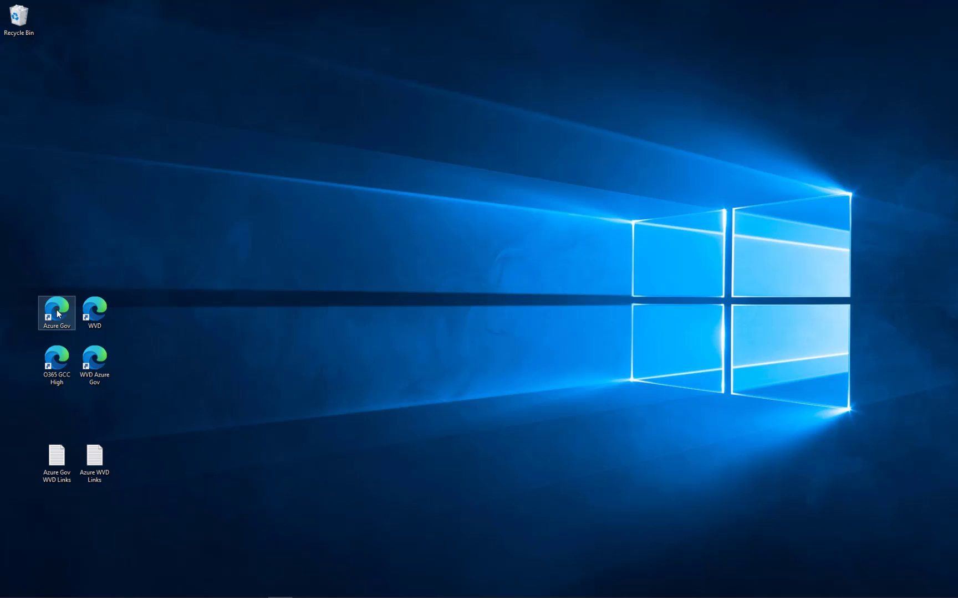
- Launch Edge from the Azure Gov shortcut to the portal home page with Azure services and recent resources
double_click(58, 313)
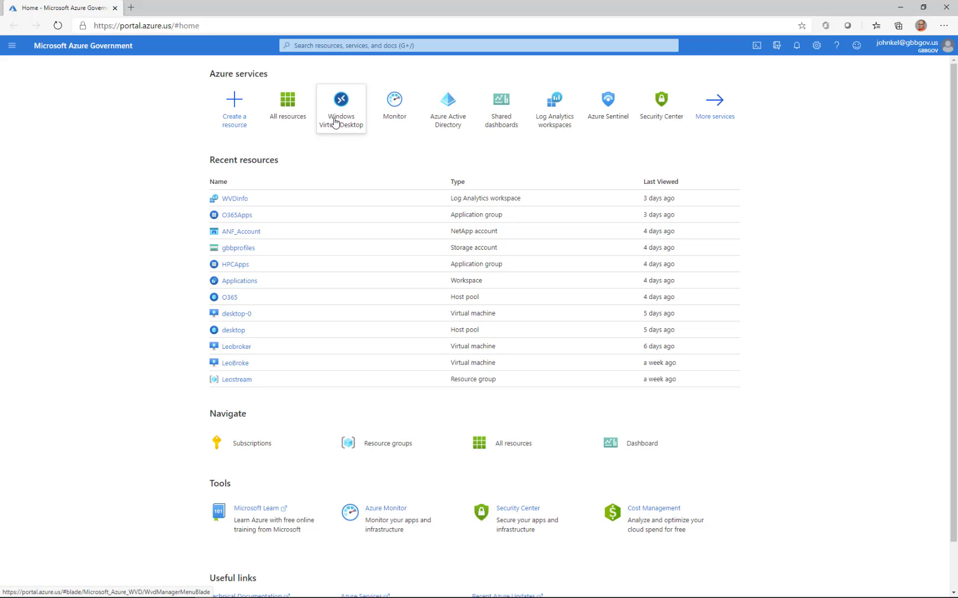
mouse_move(343, 109)
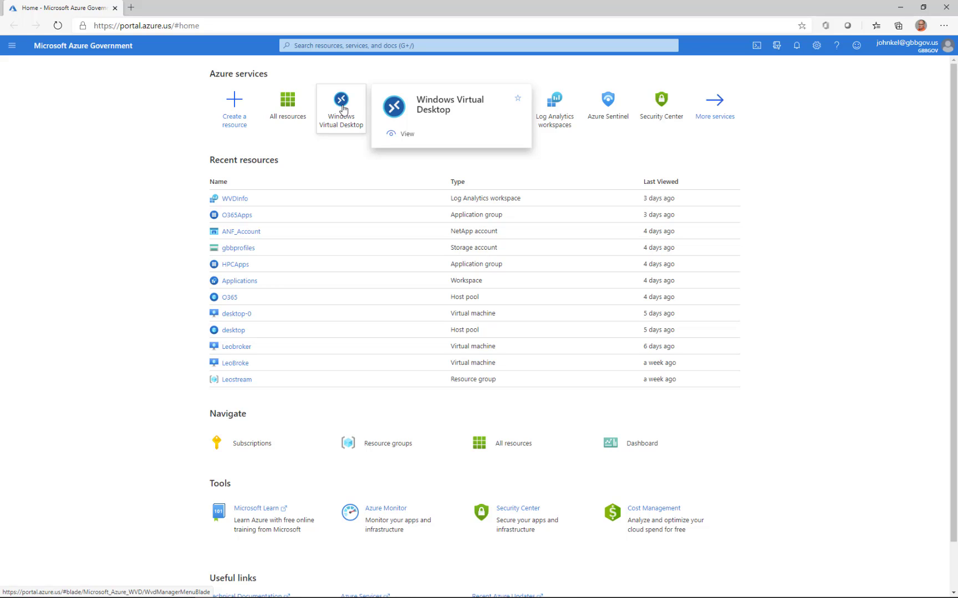
- Go from Windows Virtual Desktop to its Workspaces list with Applications and Desktop in resource group WVD
click(343, 108)
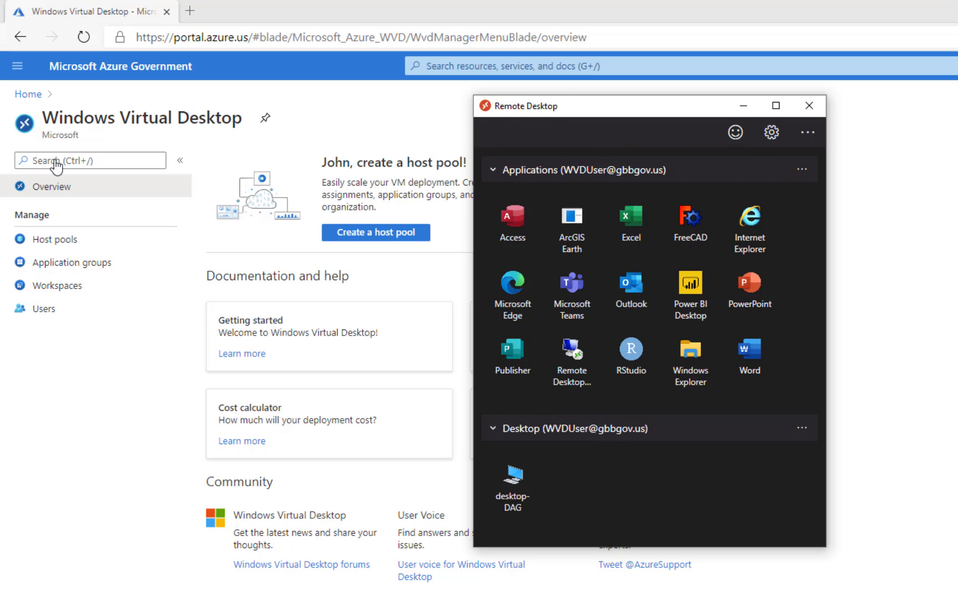
click(186, 120)
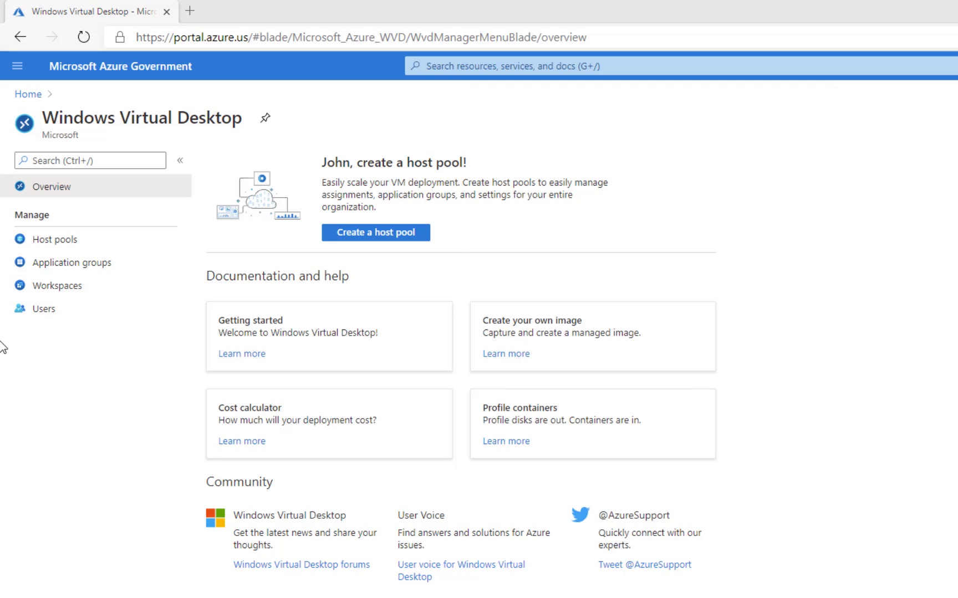
click(58, 294)
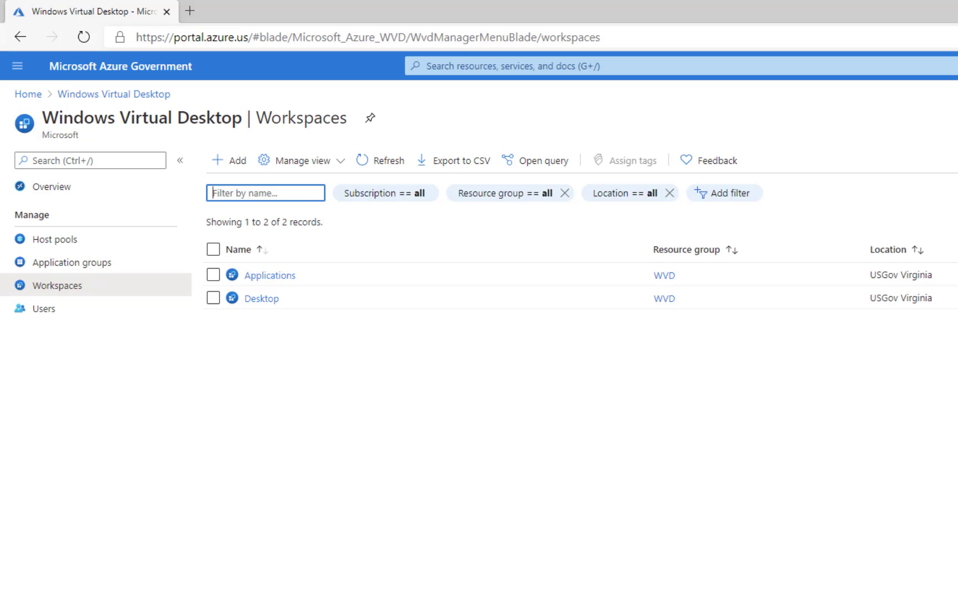
key(alt+Tab)
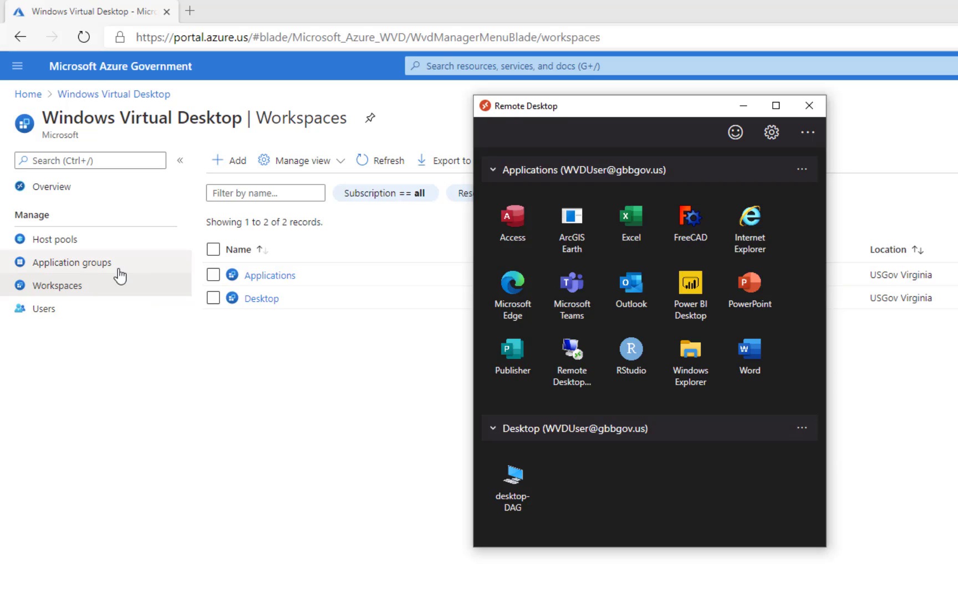
- Review the application groups of the Desktop workspace
click(260, 301)
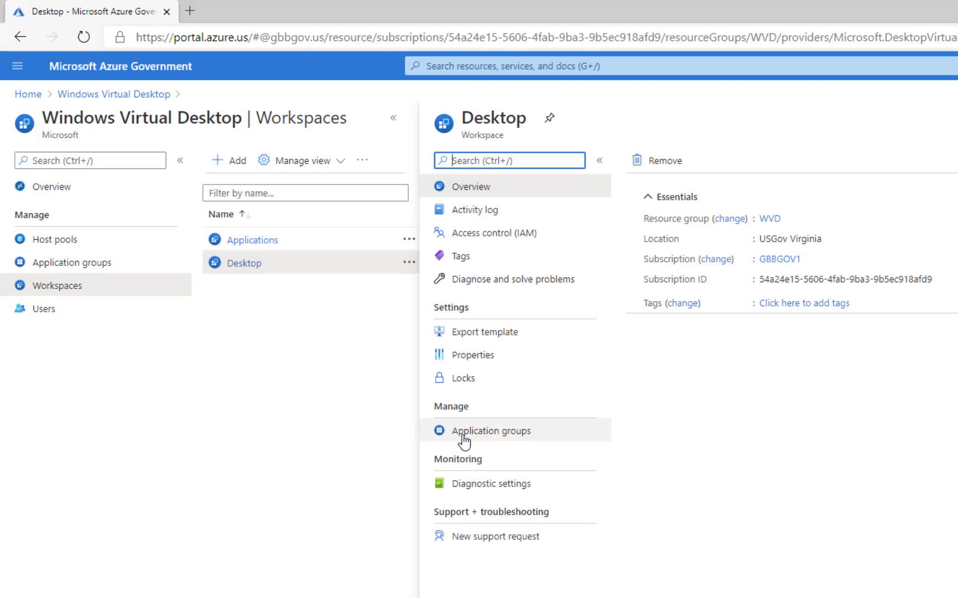
click(468, 433)
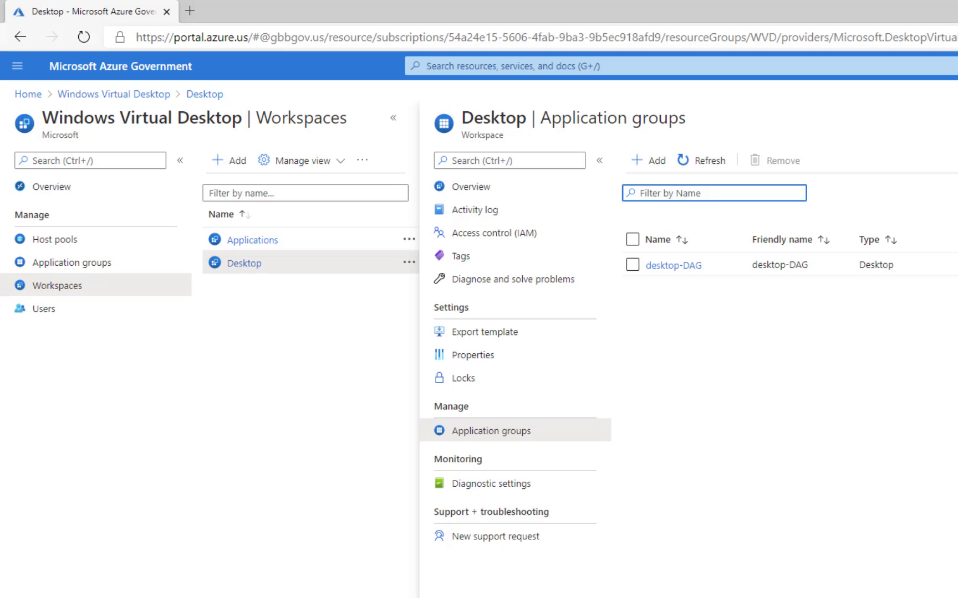
key(alt+Tab)
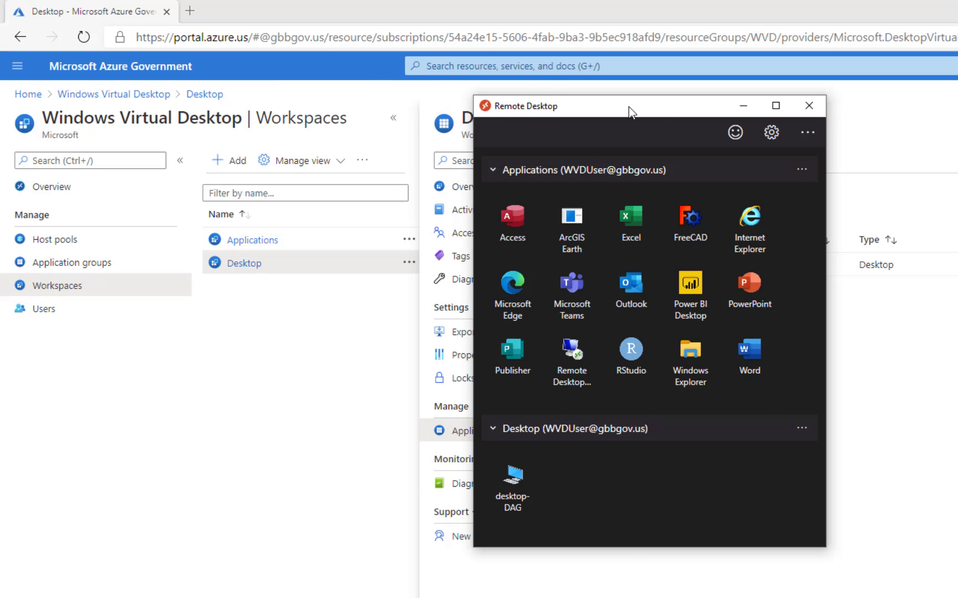
drag(628, 107, 729, 163)
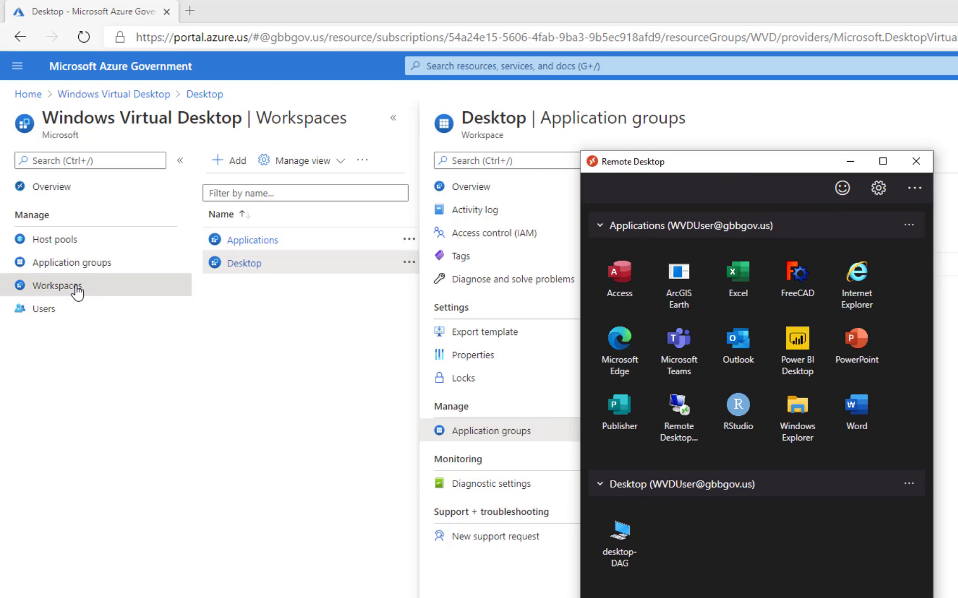
- List the Applications workspace's RemoteApp groups, HPCApps and O365Apps, with Remote Desktop moved aside
click(249, 242)
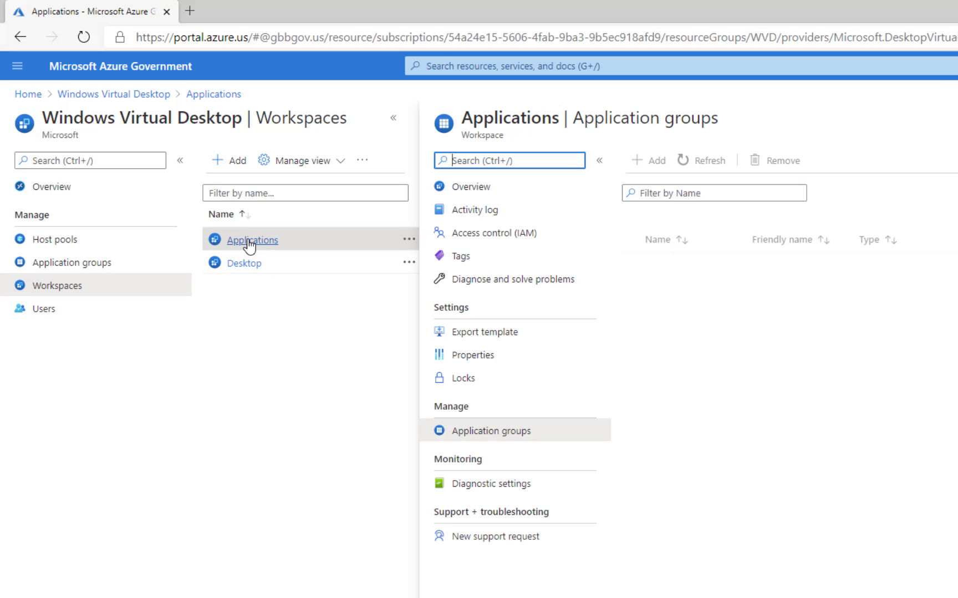
click(454, 438)
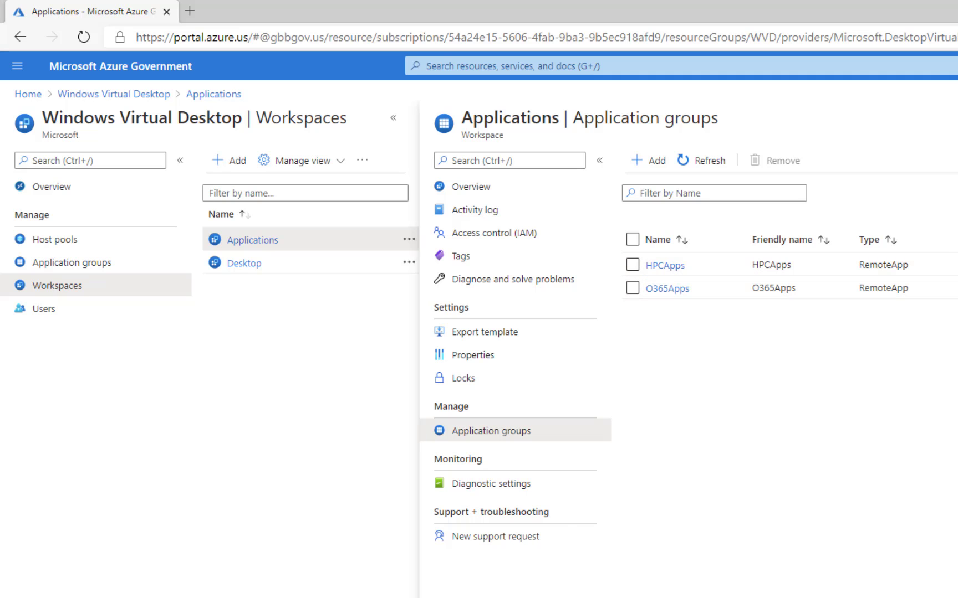
key(alt+Tab)
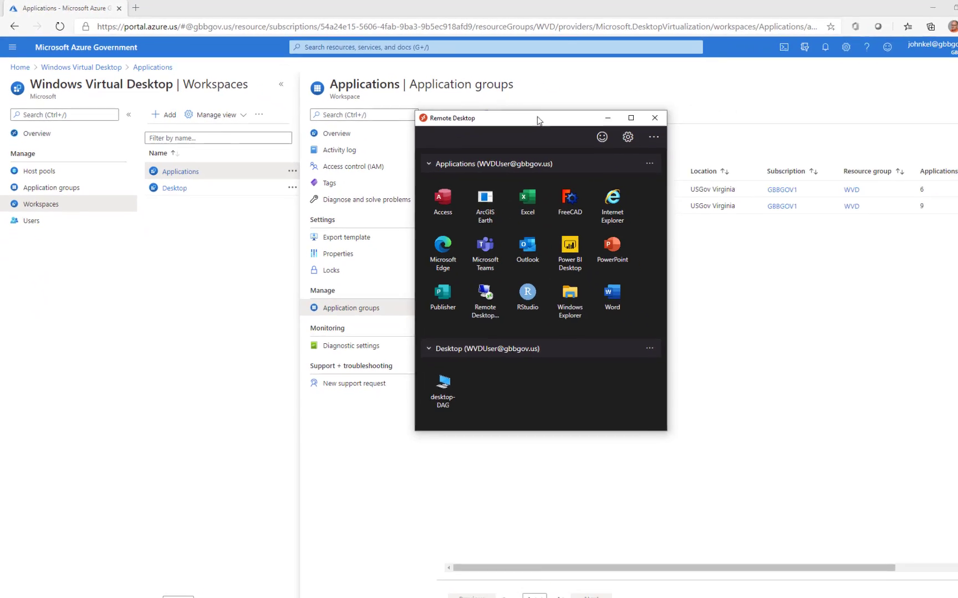
drag(537, 118, 796, 101)
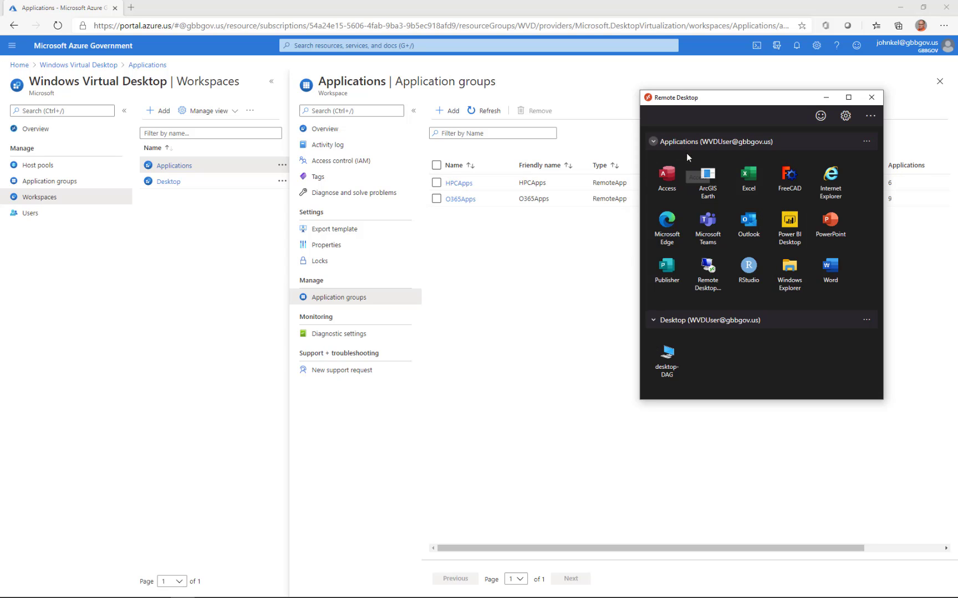
- Show the nine apps published in O365Apps, from Access to Word
click(459, 200)
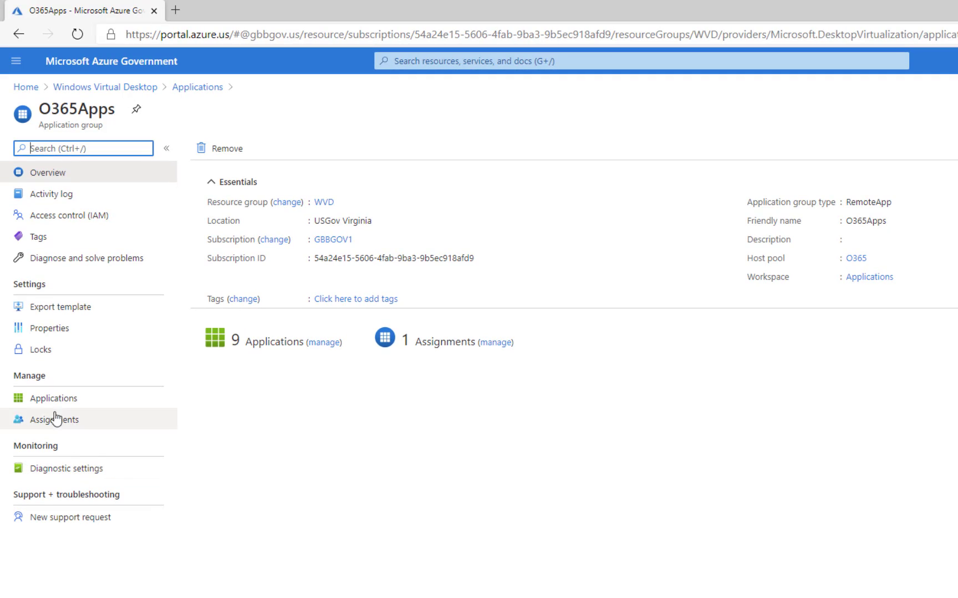
click(55, 401)
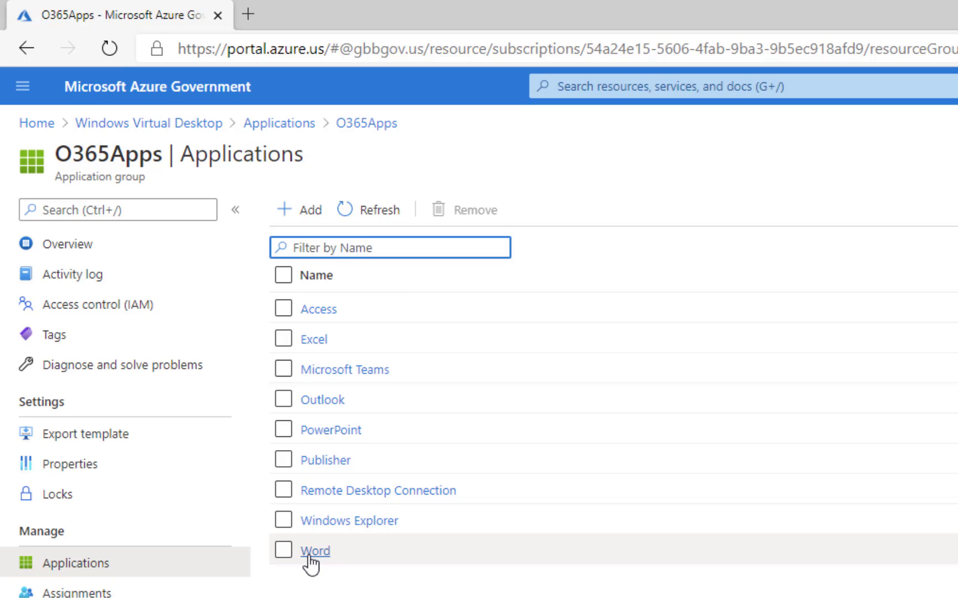
- Publish 7-Zip File Manager from the Start menu in O365Apps, with Require command line left at No
click(308, 219)
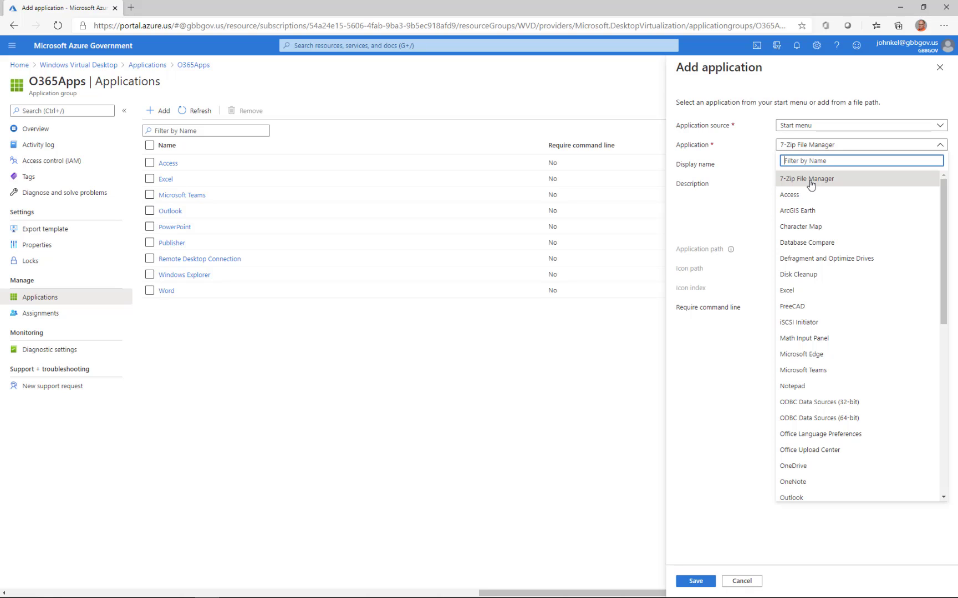
click(811, 179)
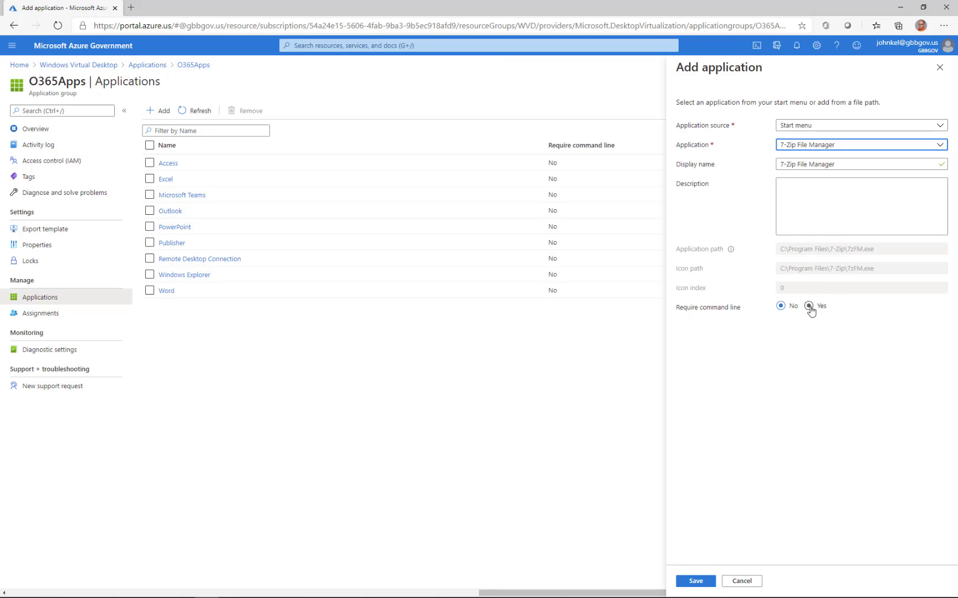
click(696, 582)
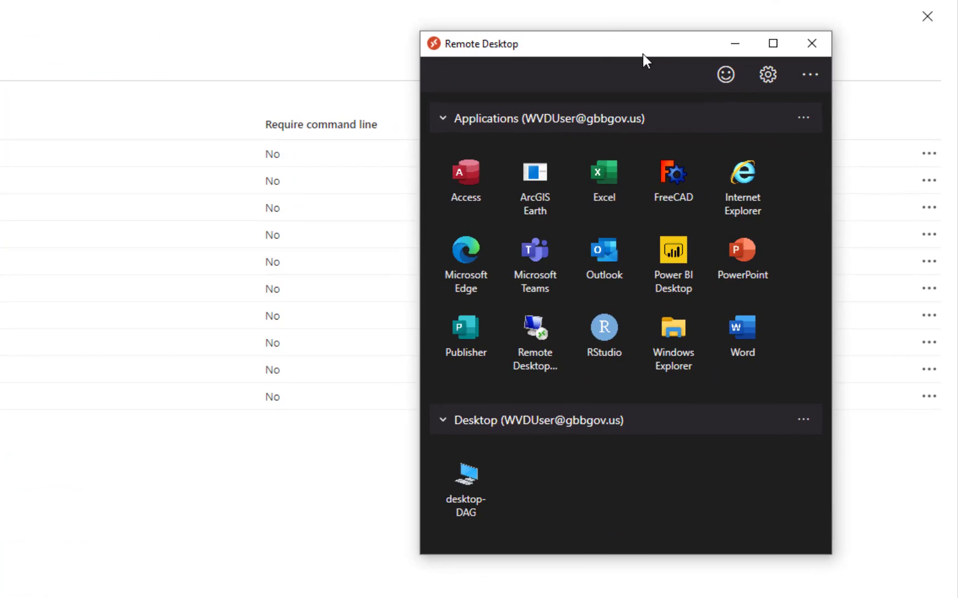
- Refresh the Remote Desktop Applications feed, close the client, and view O365Apps' WVDUsers assignment
drag(643, 54, 534, 64)
click(682, 126)
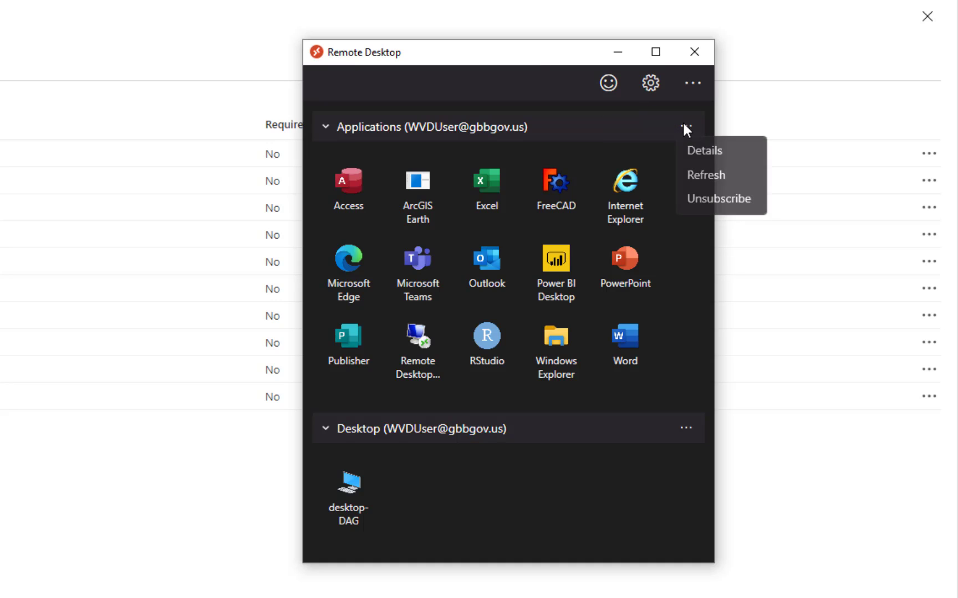
click(704, 177)
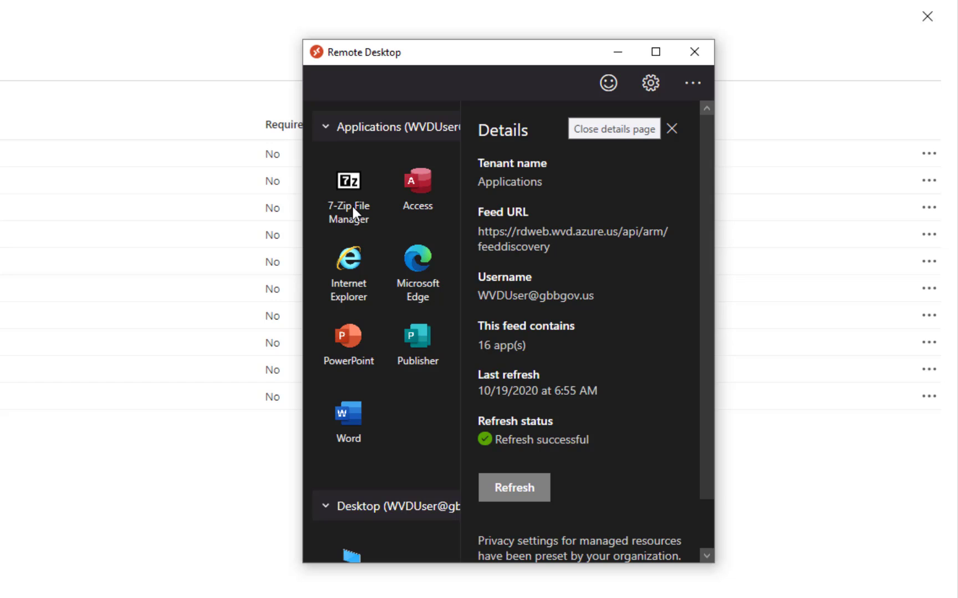
click(672, 130)
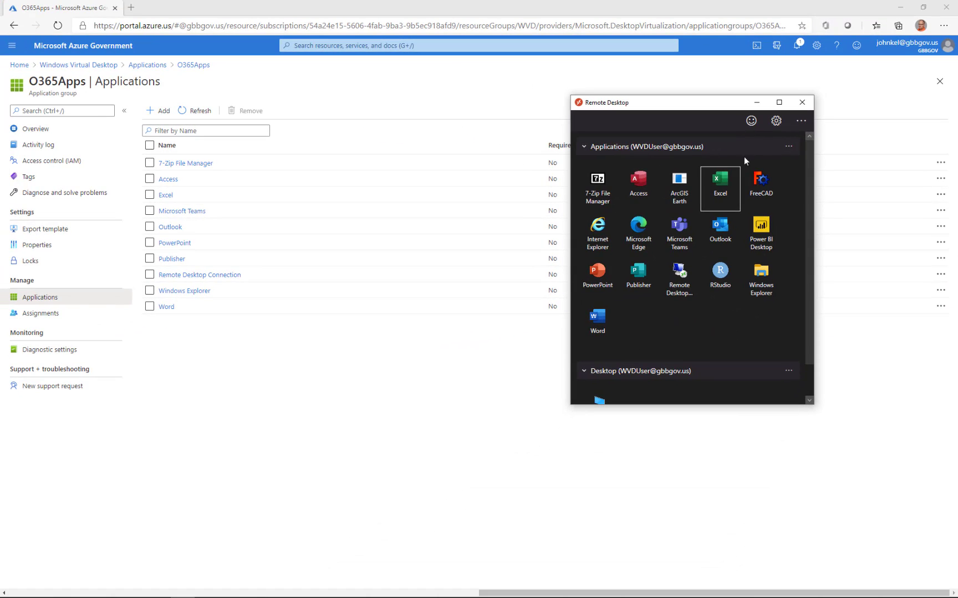
click(802, 102)
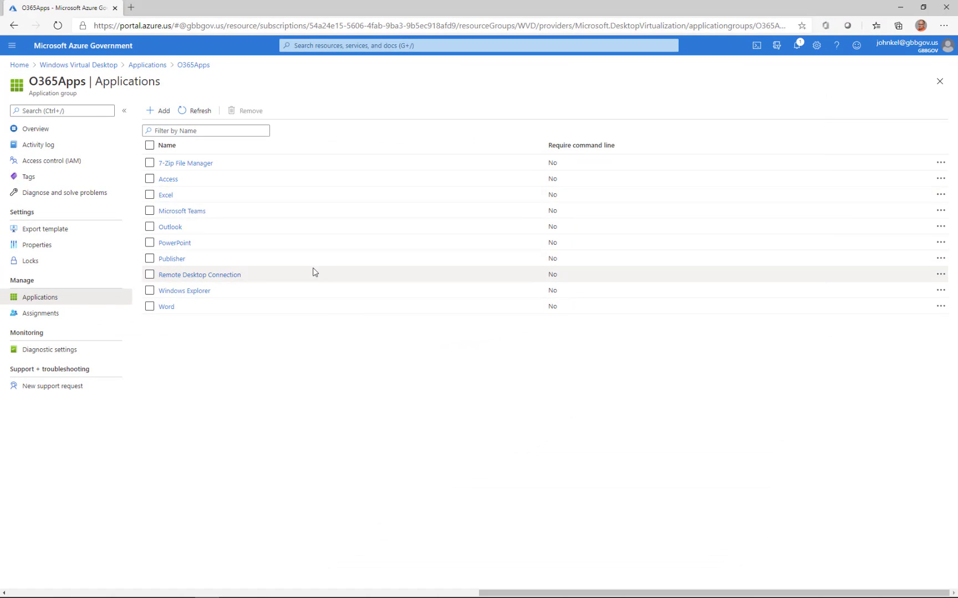
click(39, 314)
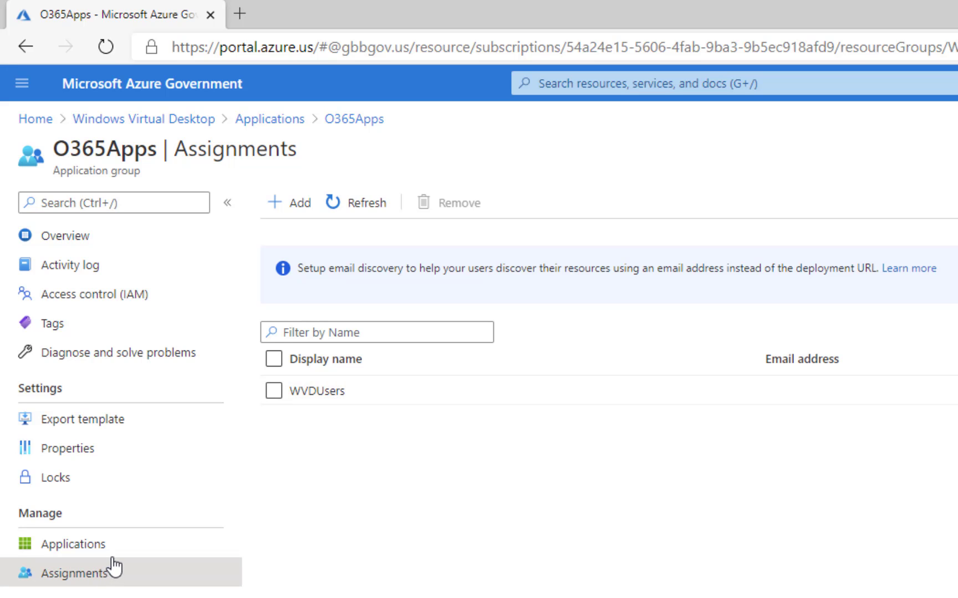
- Check HPCApps' six applications and its WVDAddlApps assignment, then close the HPCApps blade
click(266, 116)
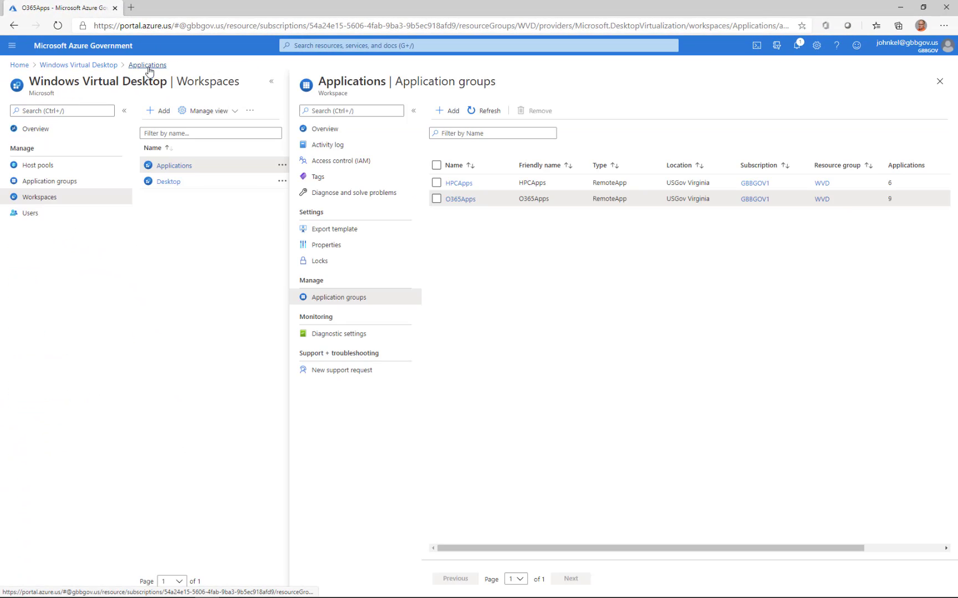
click(460, 183)
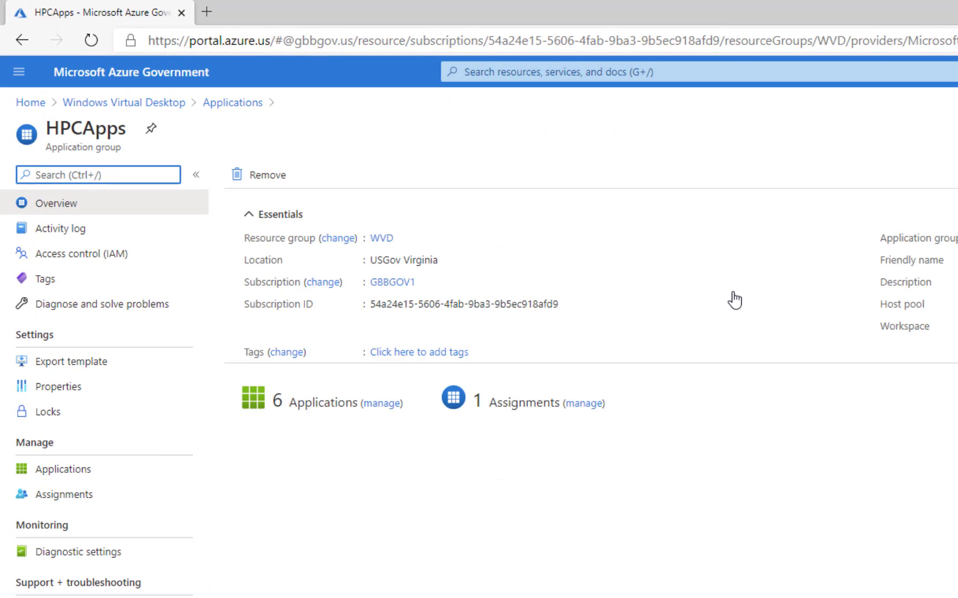
click(62, 474)
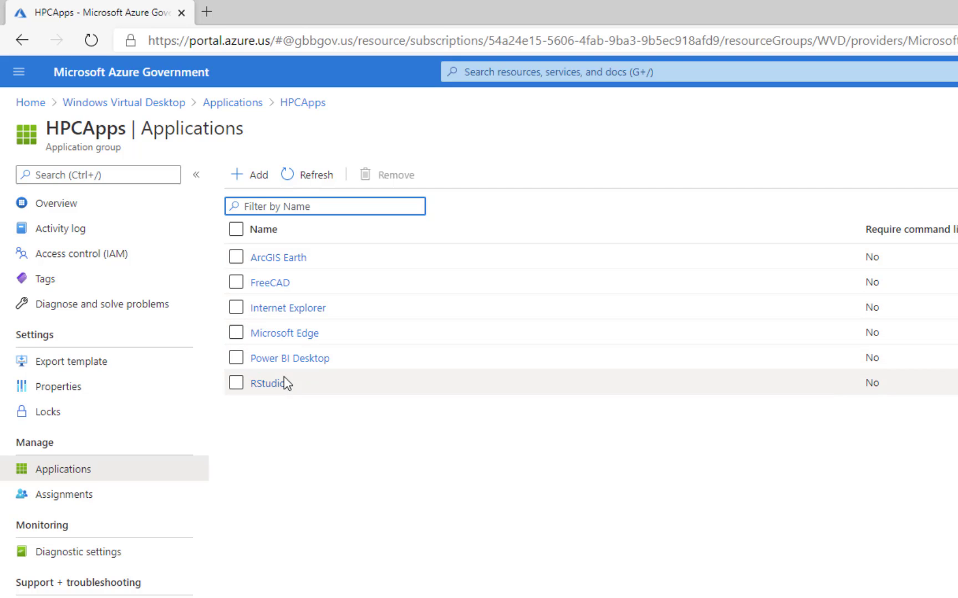
click(66, 501)
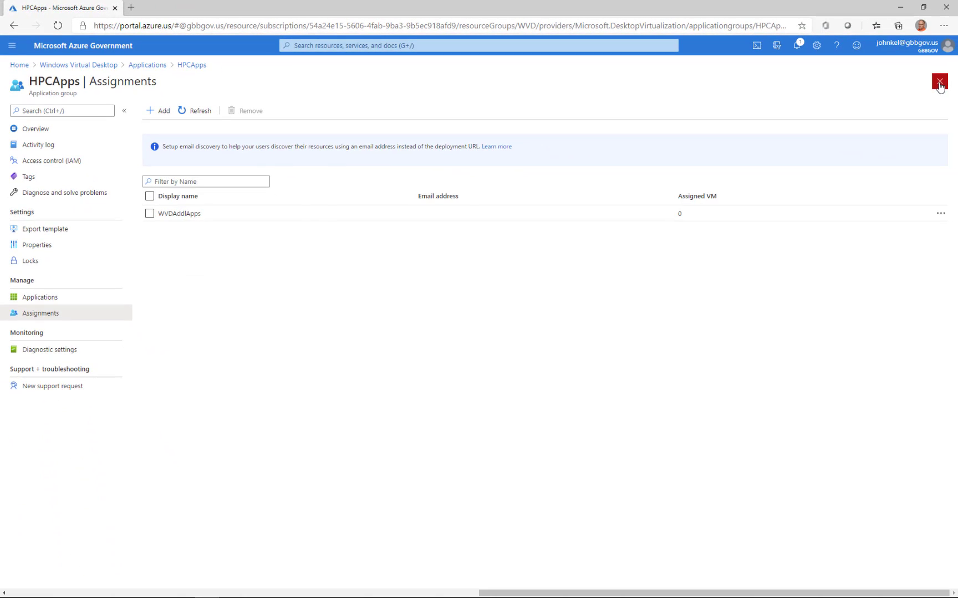
click(939, 84)
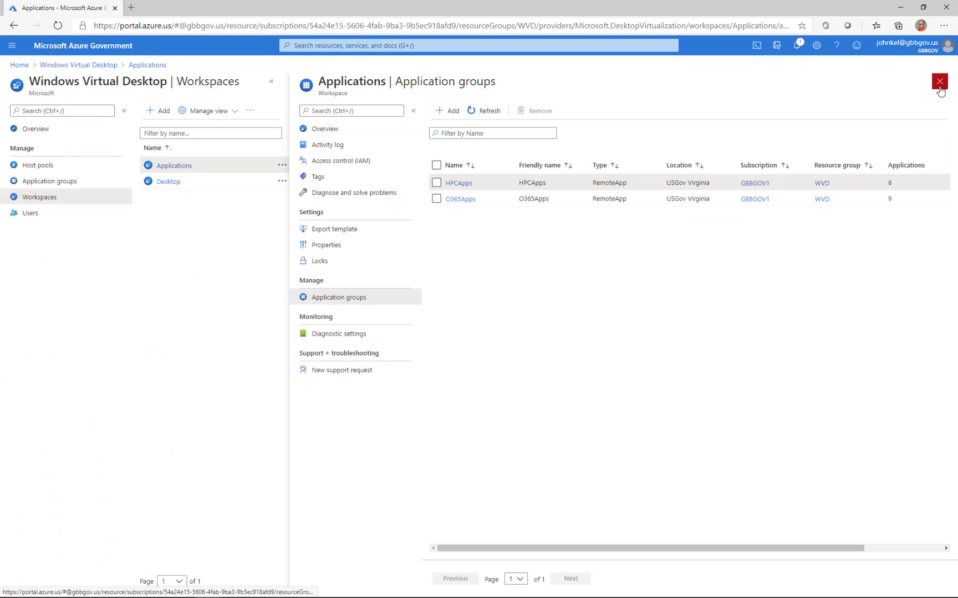
- Compare all three application groups with the Remote Desktop feed, then list host pools desktop, HPC and O365
click(938, 84)
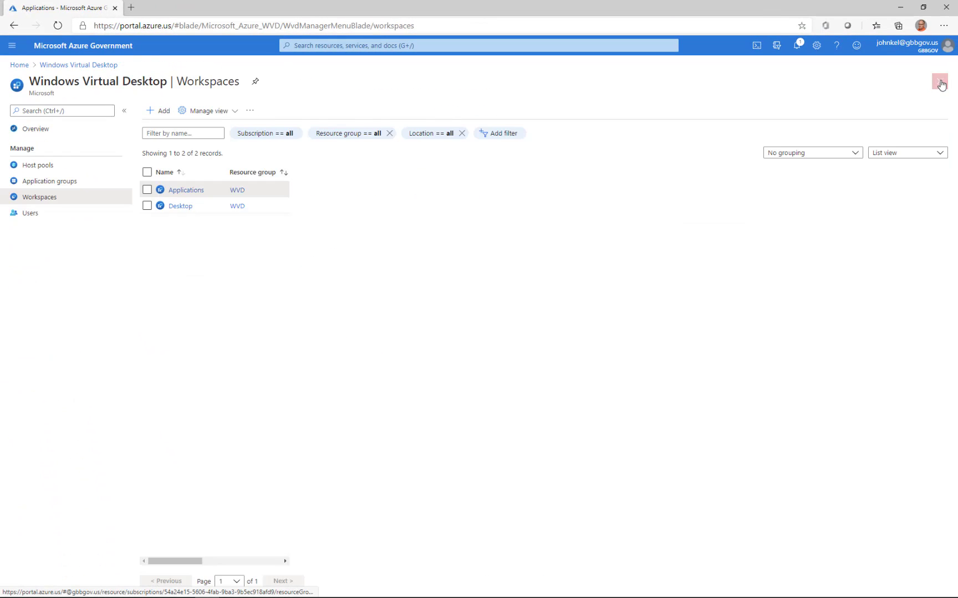
click(46, 184)
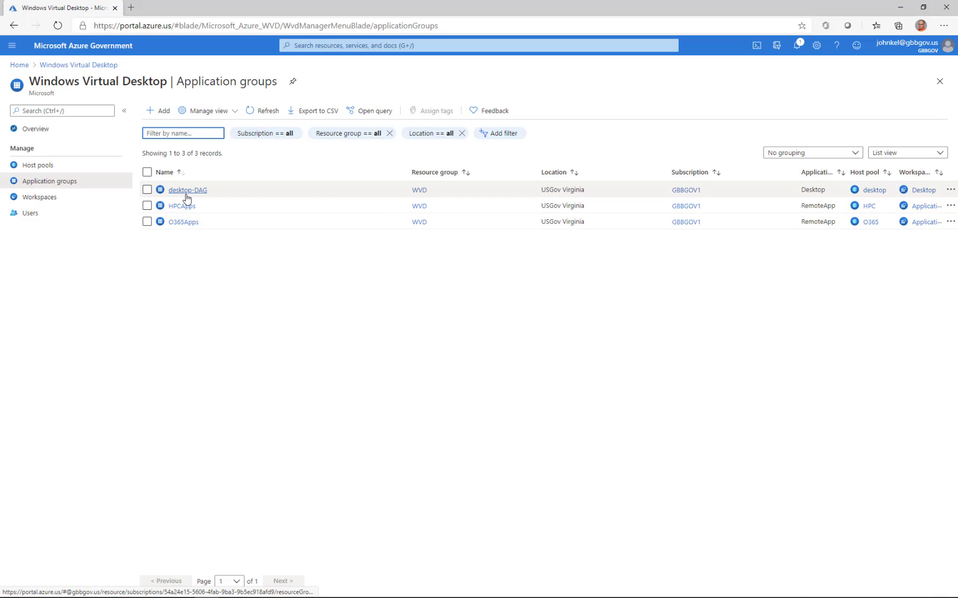
mouse_move(252, 592)
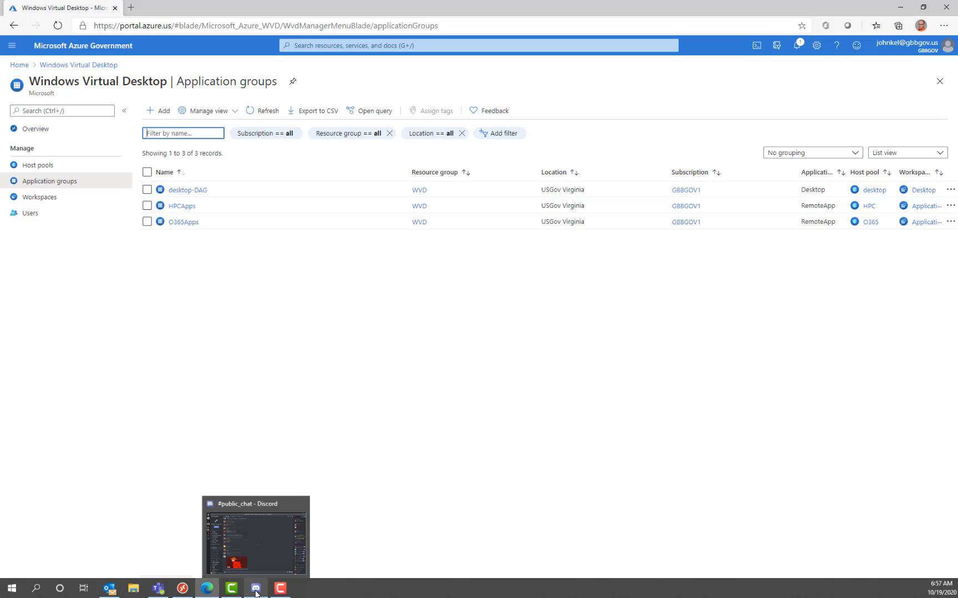
click(182, 588)
drag(643, 108, 586, 104)
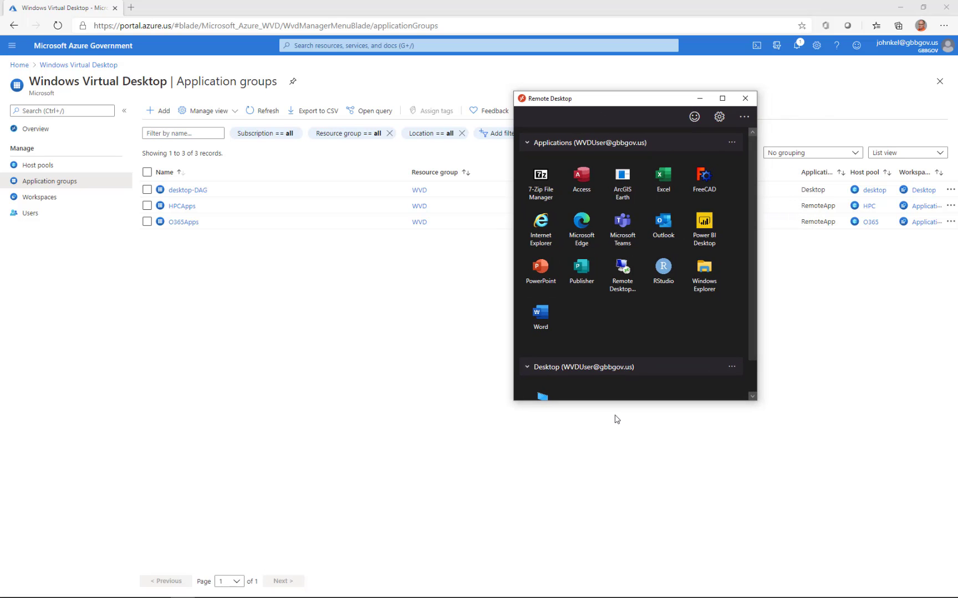
drag(612, 400, 606, 445)
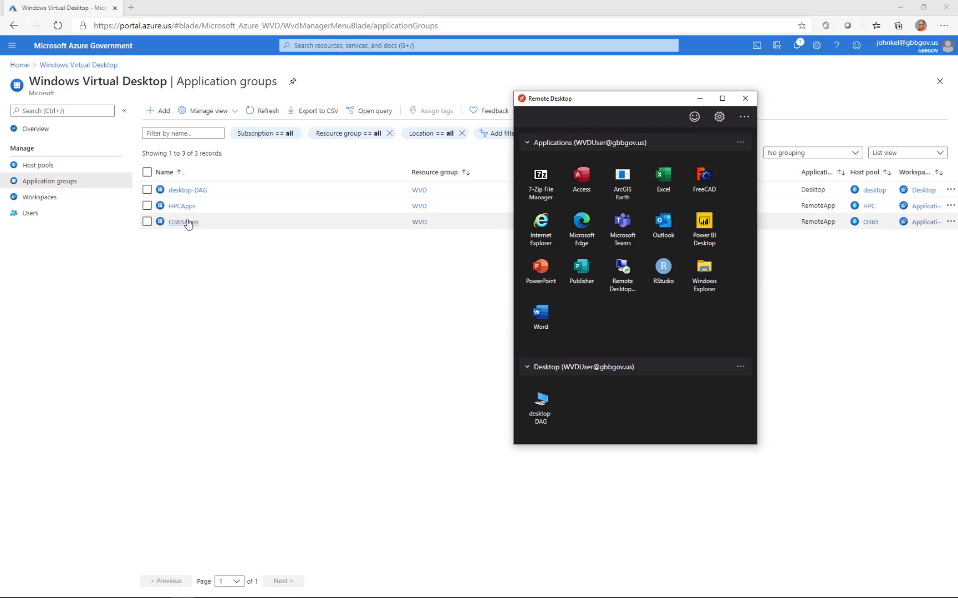
click(47, 165)
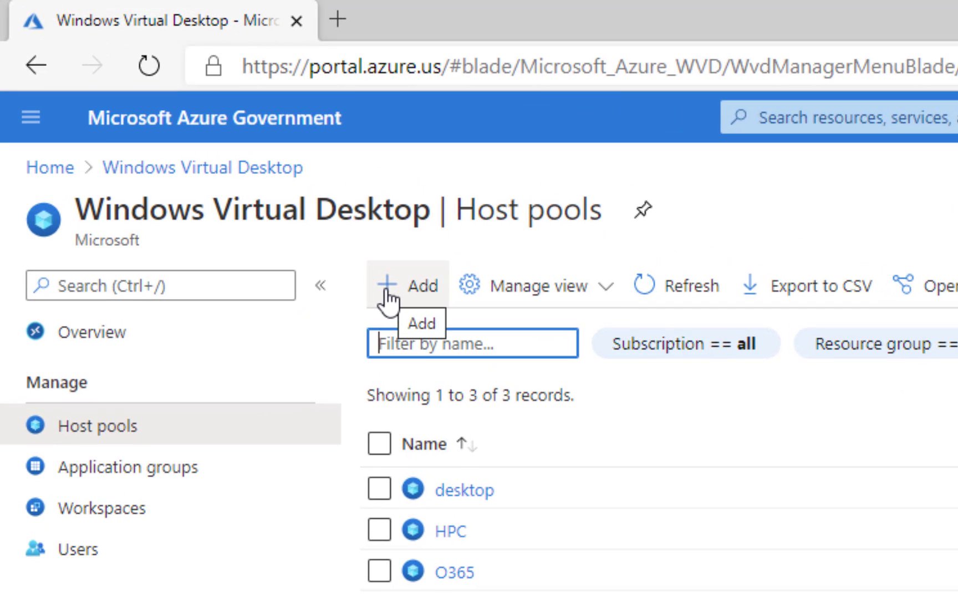
- Start the Create a host pool form from the Host pools blade with + Add
click(387, 290)
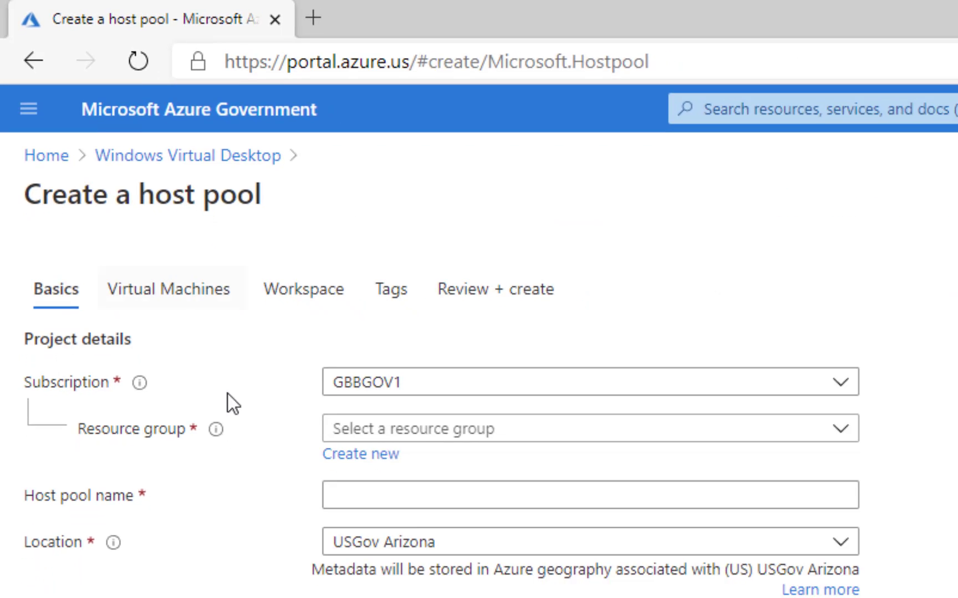
- Fill the Basics tab: resource group WVD, host pool name 'New', location USGov Virginia
click(371, 429)
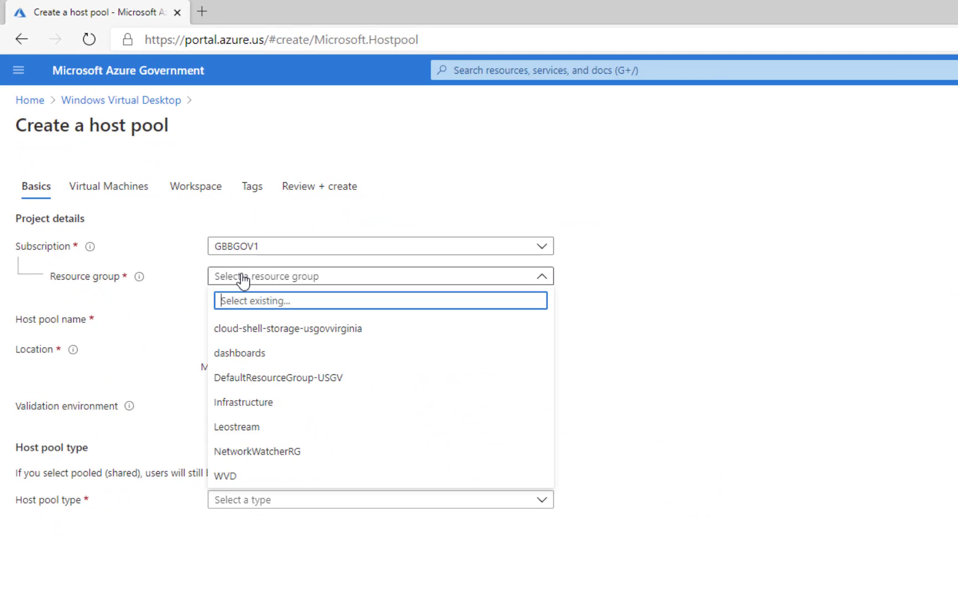
click(224, 475)
click(274, 321)
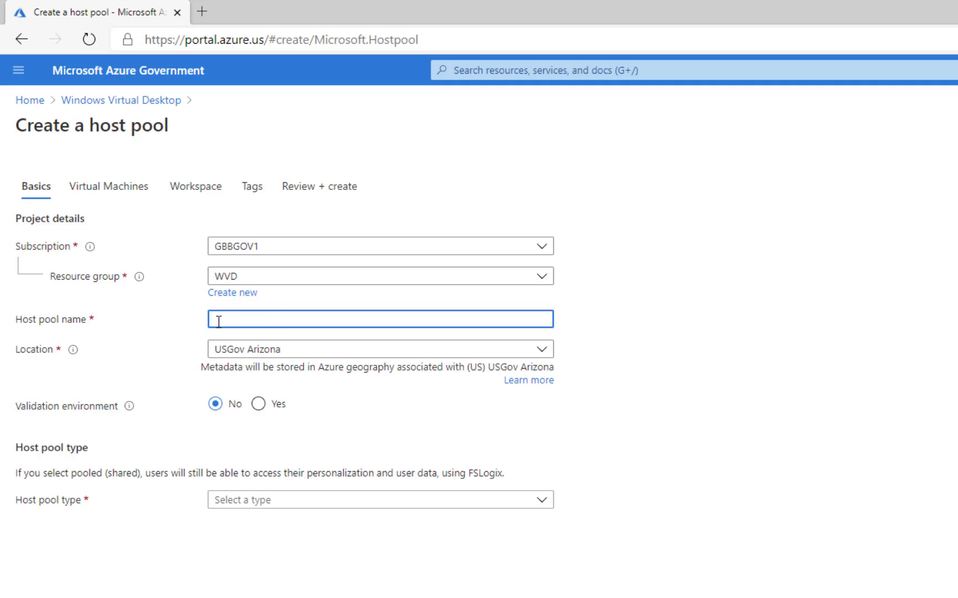
text(New)
click(250, 348)
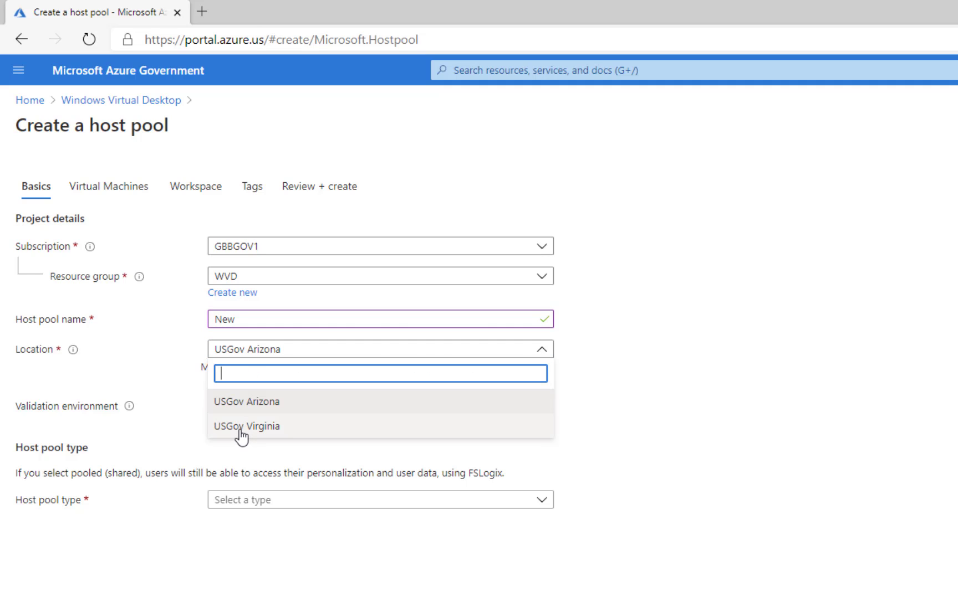
click(240, 430)
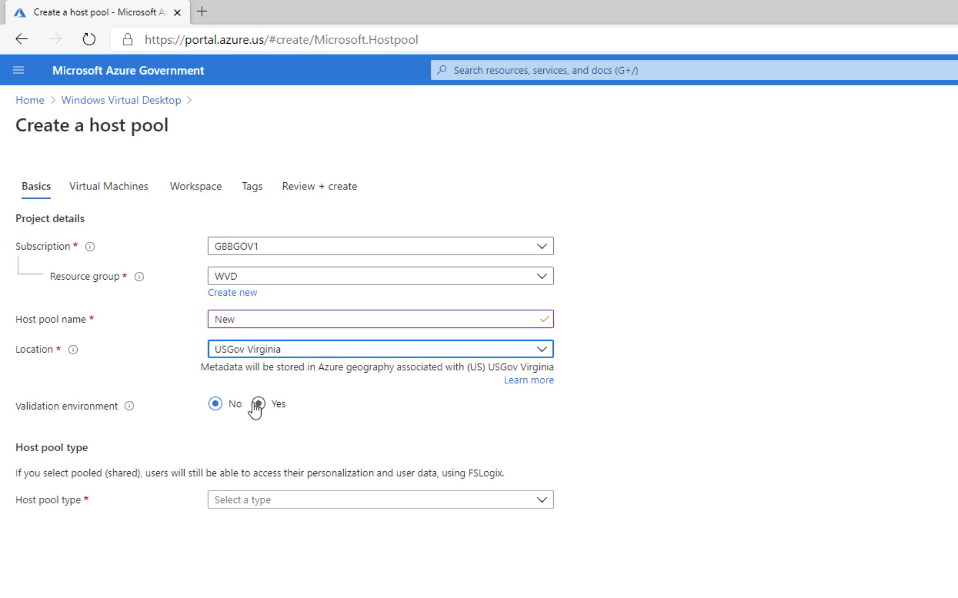
mouse_move(129, 409)
- Set the host pool type to Pooled with a max session limit of 10
click(221, 500)
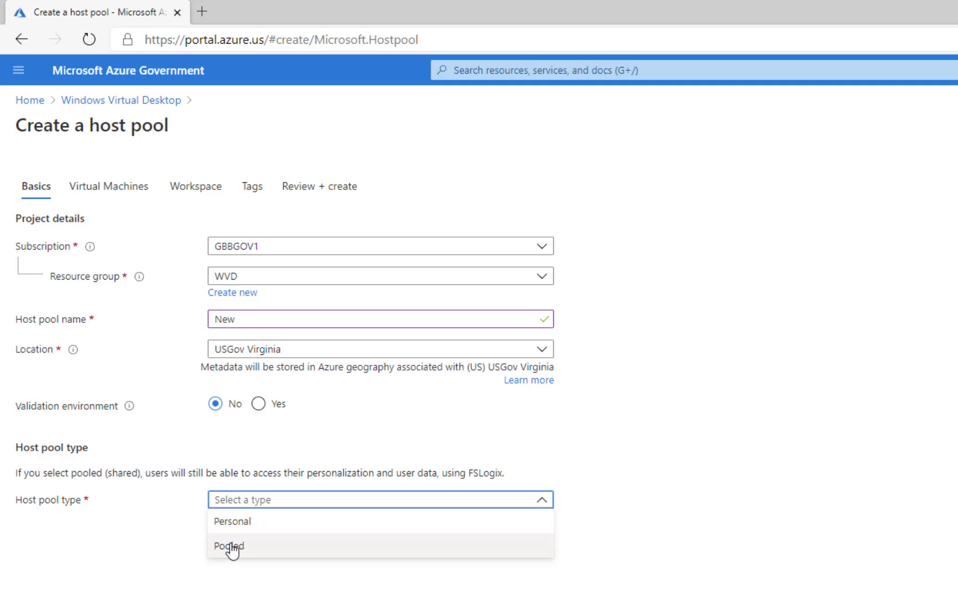
click(224, 528)
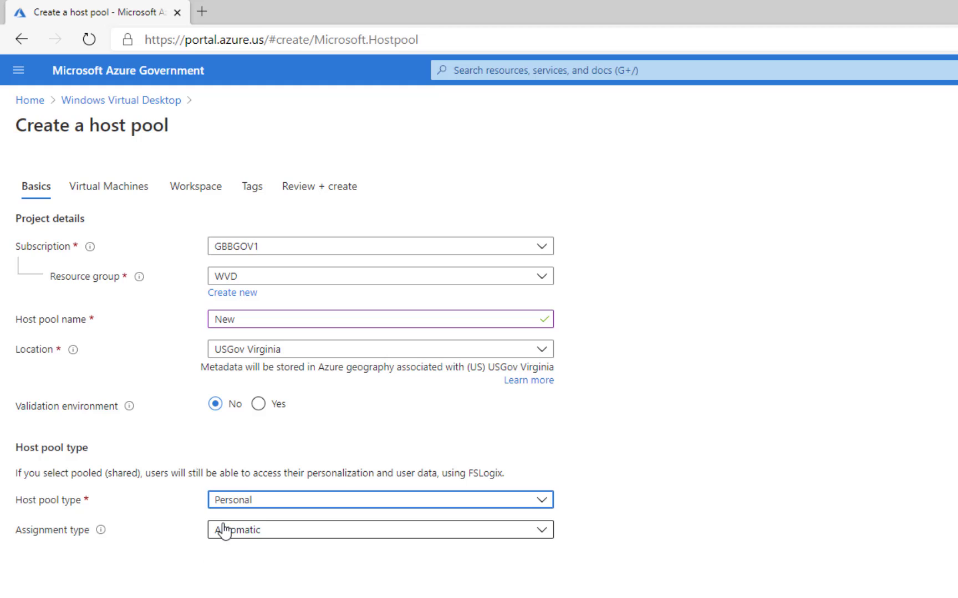
click(221, 533)
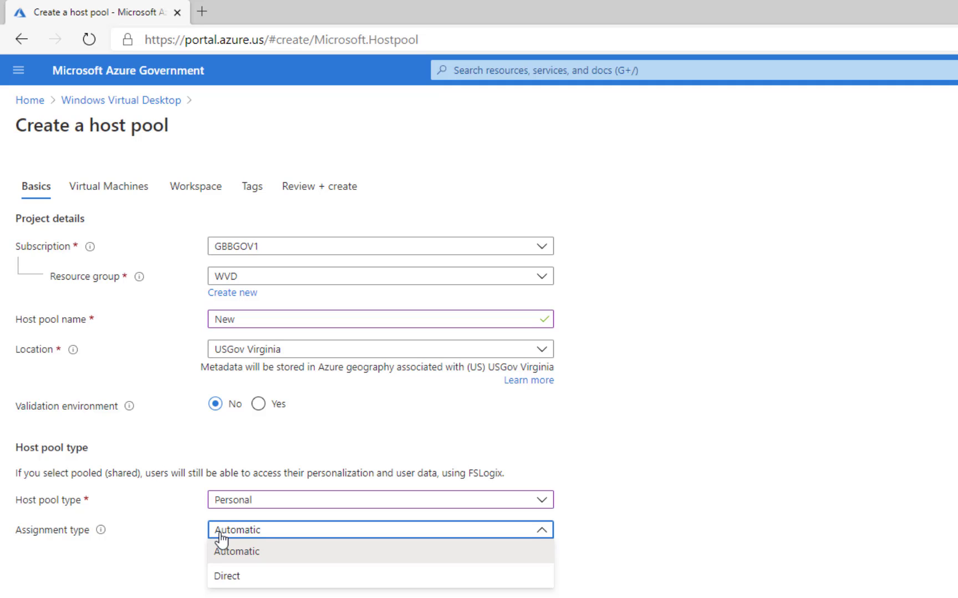
click(243, 505)
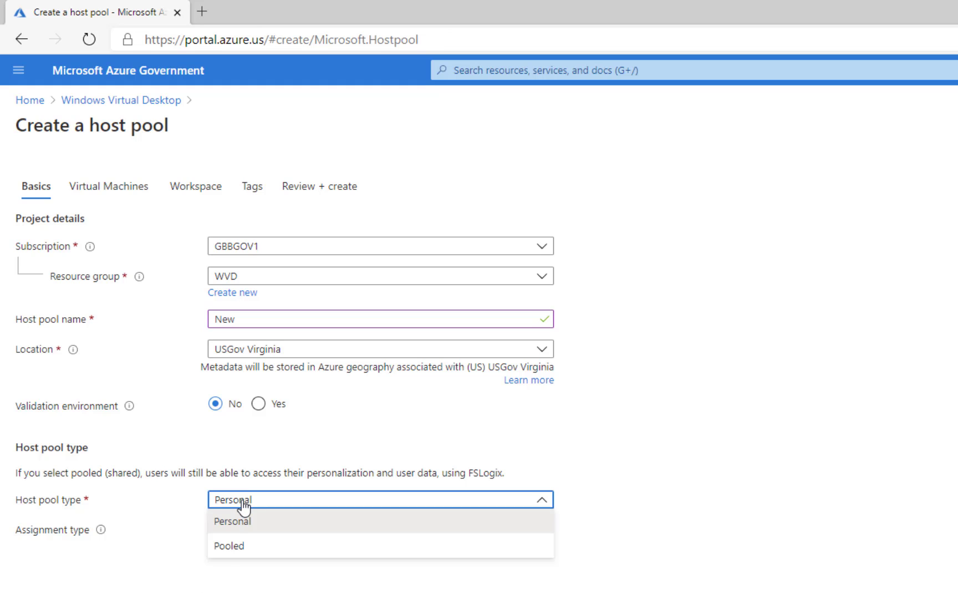
click(229, 548)
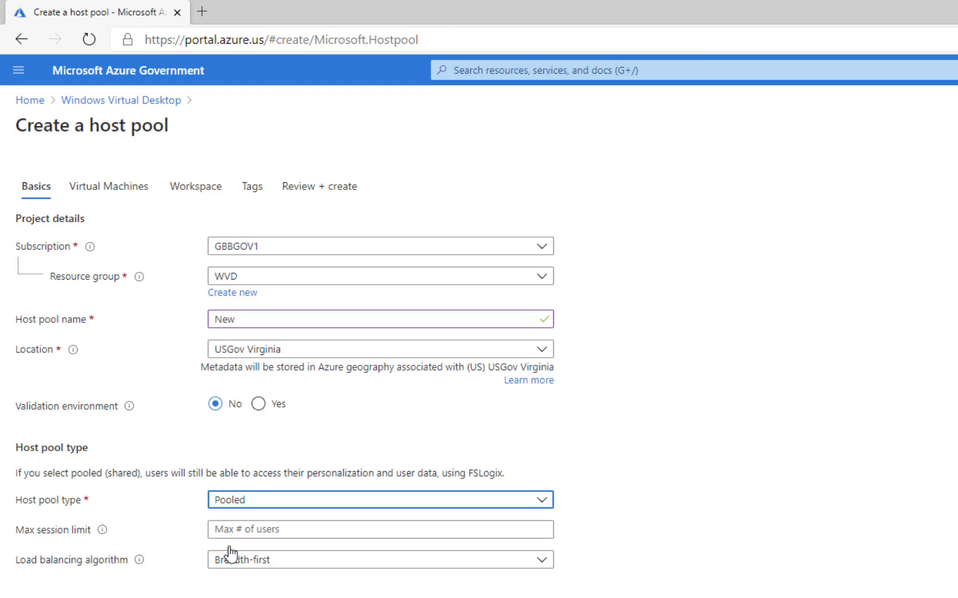
click(225, 530)
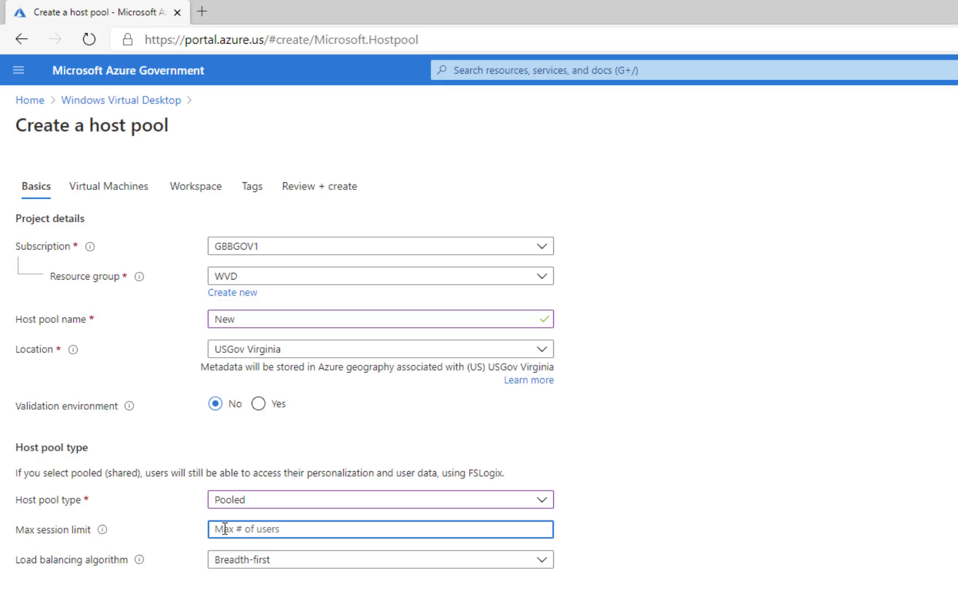
text(10)
key(BackSpace)
text(0)
- Keep the load balancing algorithm at Breadth-first after briefly trying Depth-first
click(220, 560)
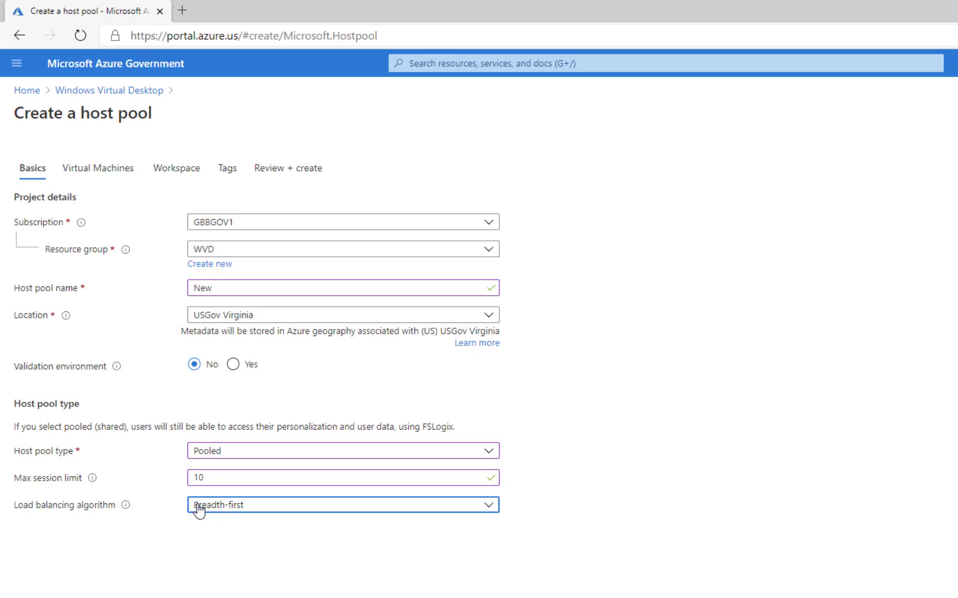
click(199, 511)
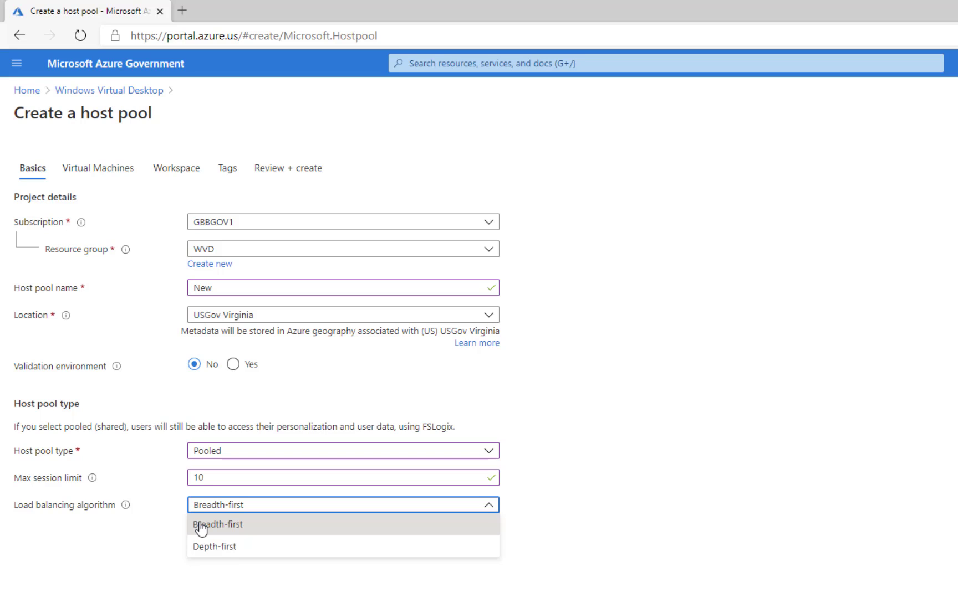
click(208, 547)
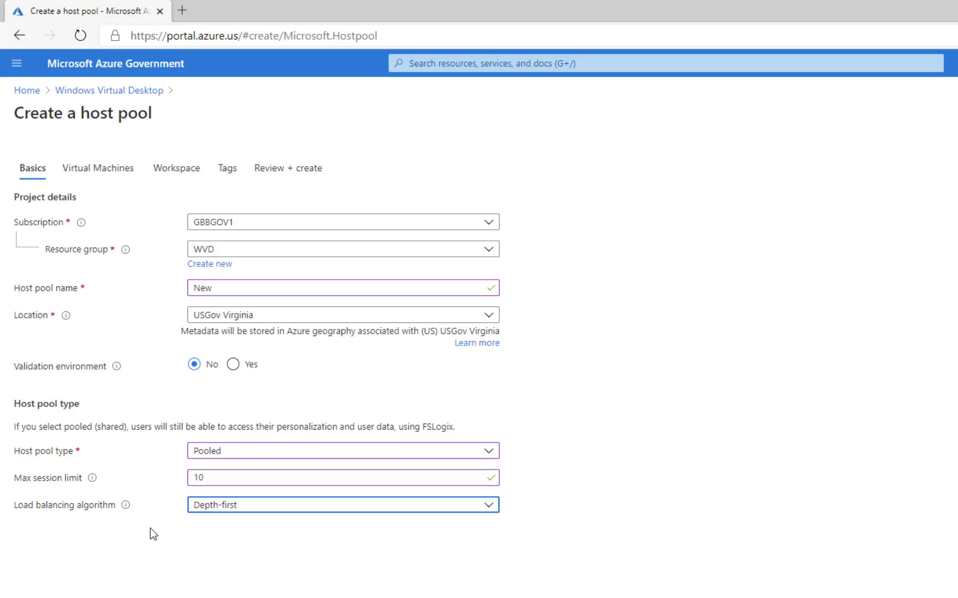
click(199, 511)
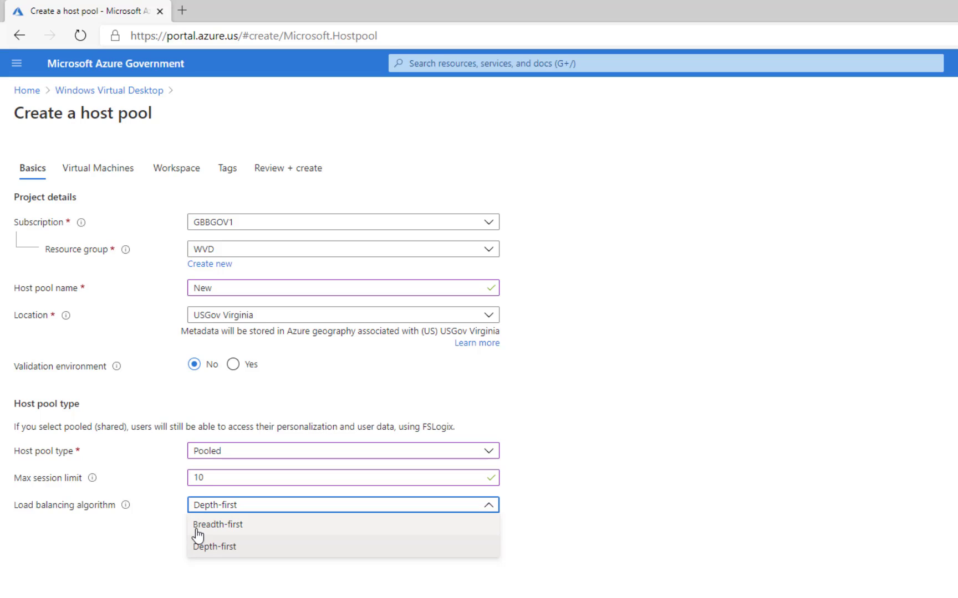
click(195, 526)
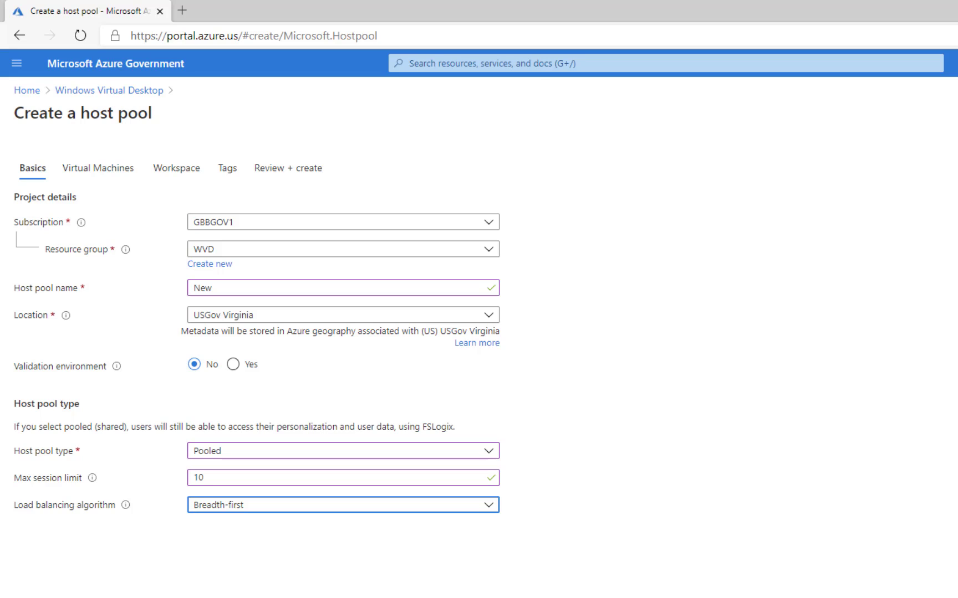
- On the Virtual Machines tab, add 3 VMs with name prefix 'new'
click(98, 168)
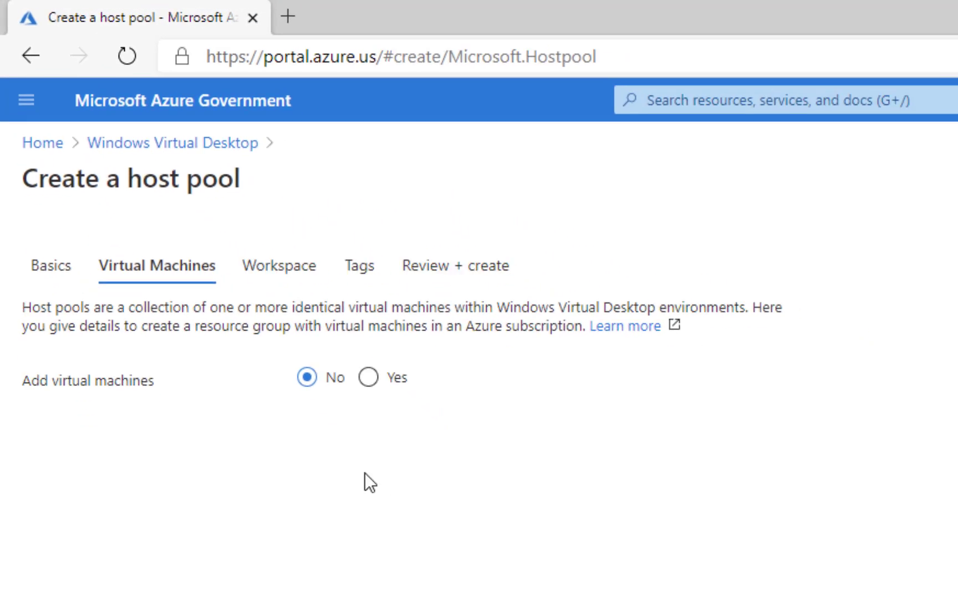
click(380, 390)
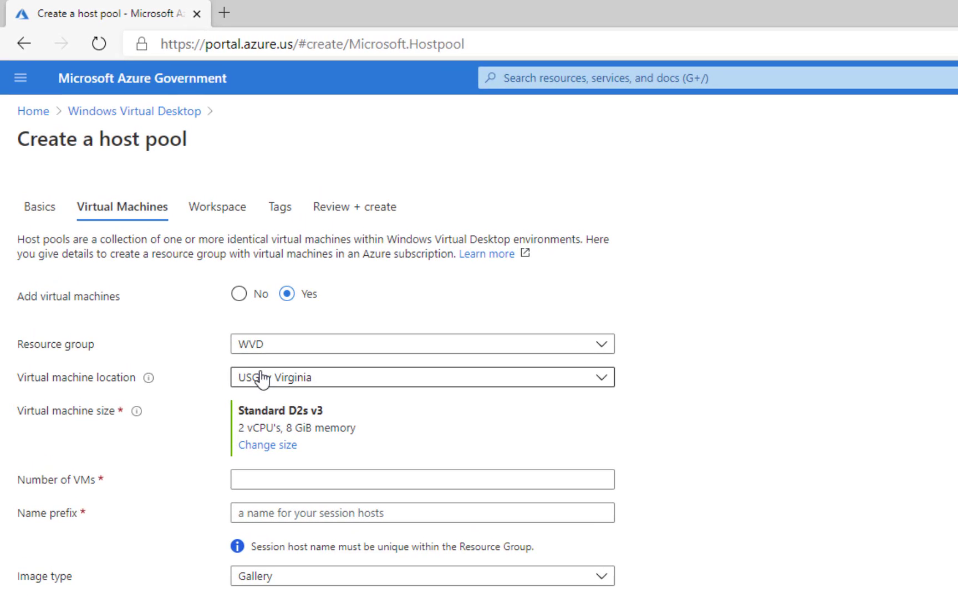
click(253, 481)
click(253, 510)
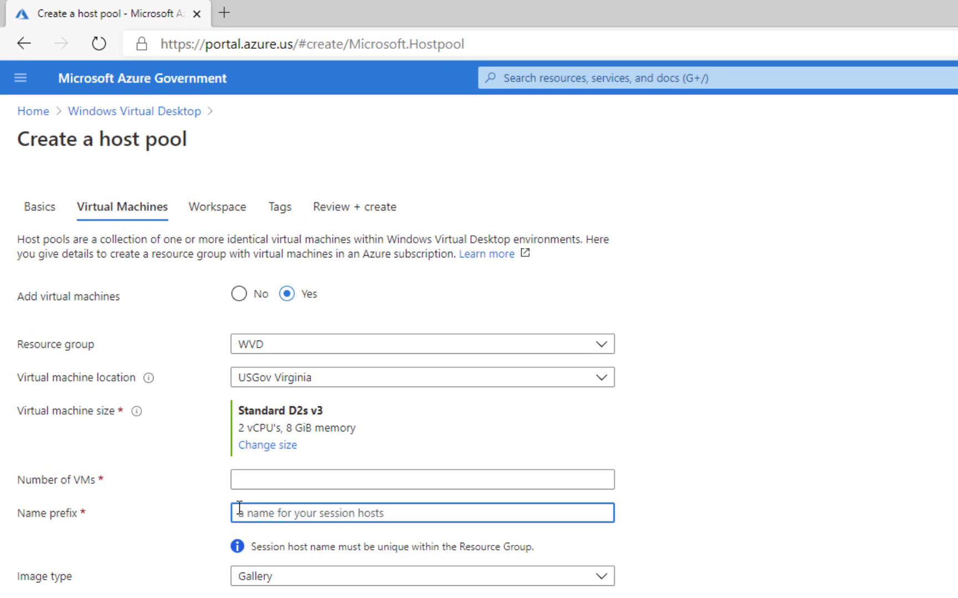
text(hew)
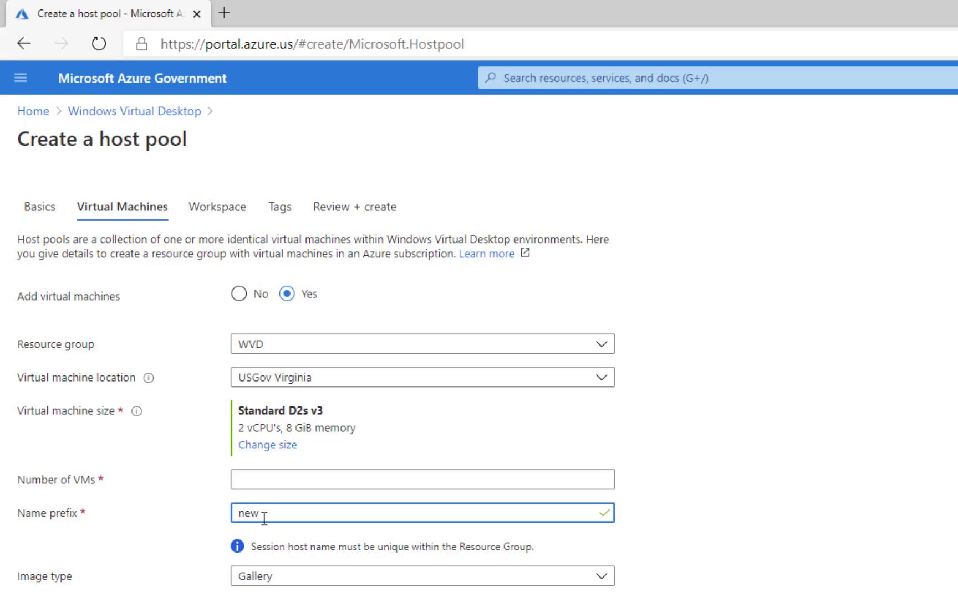
click(248, 478)
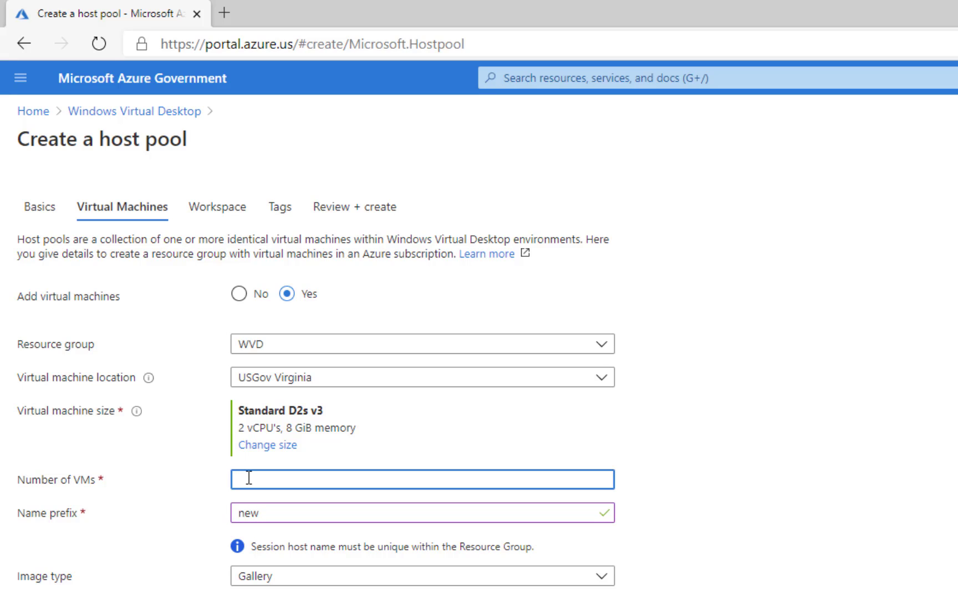
text(3)
click(280, 513)
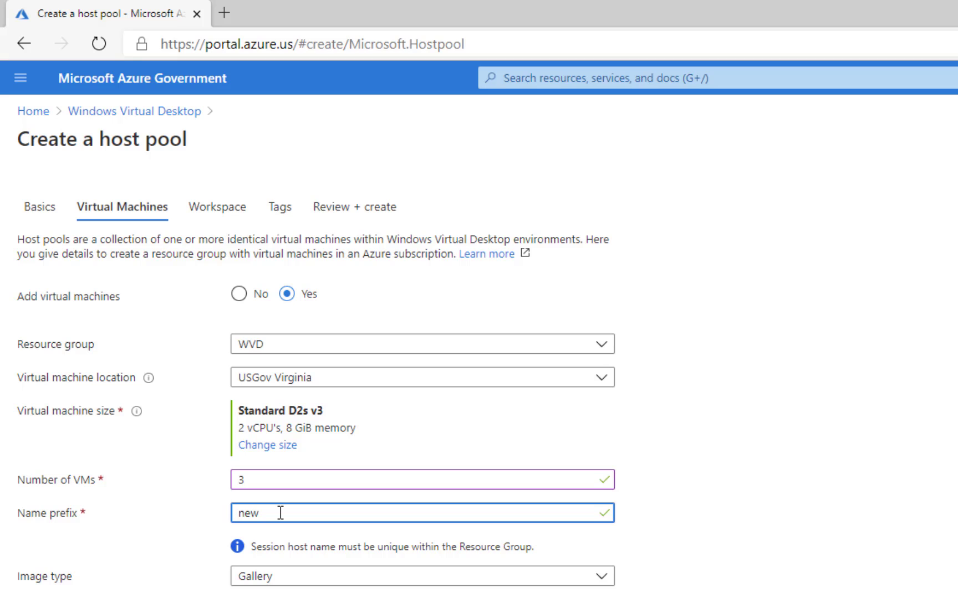
click(268, 447)
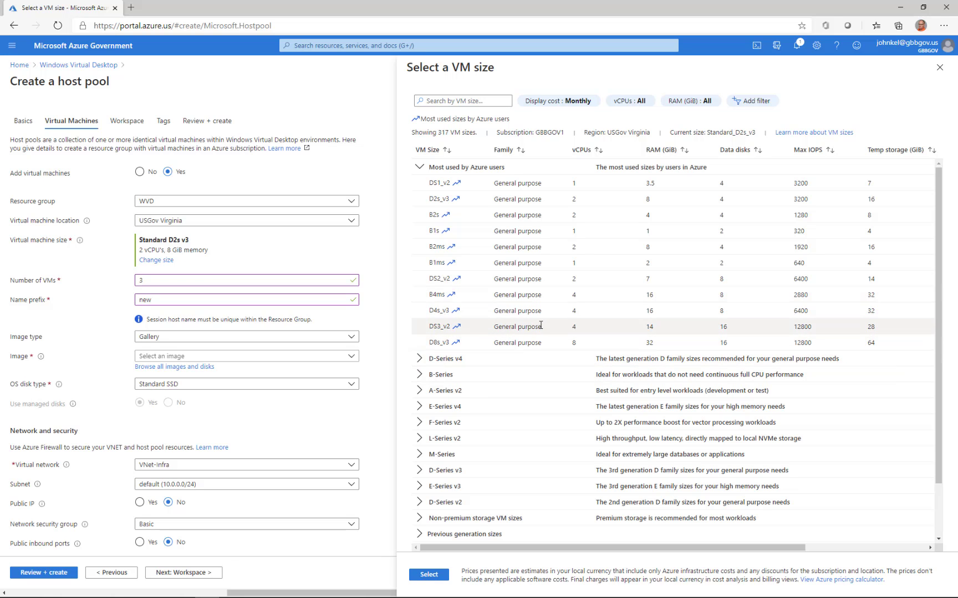
- Select the Standard D8s v3 VM size (8 vCPUs, 32 GiB memory)
scroll(543, 323, down, 2)
scroll(543, 322, up, 2)
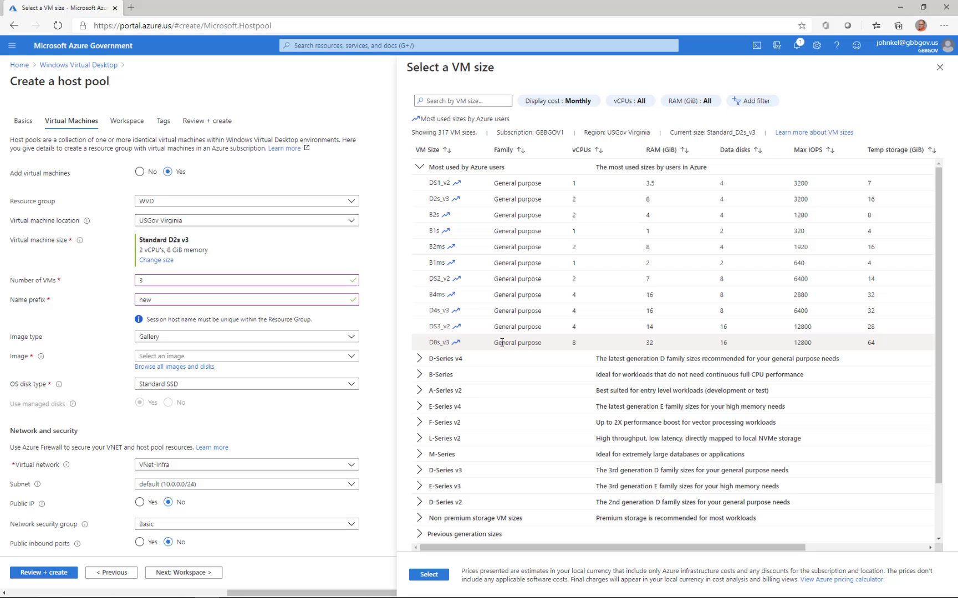
click(447, 342)
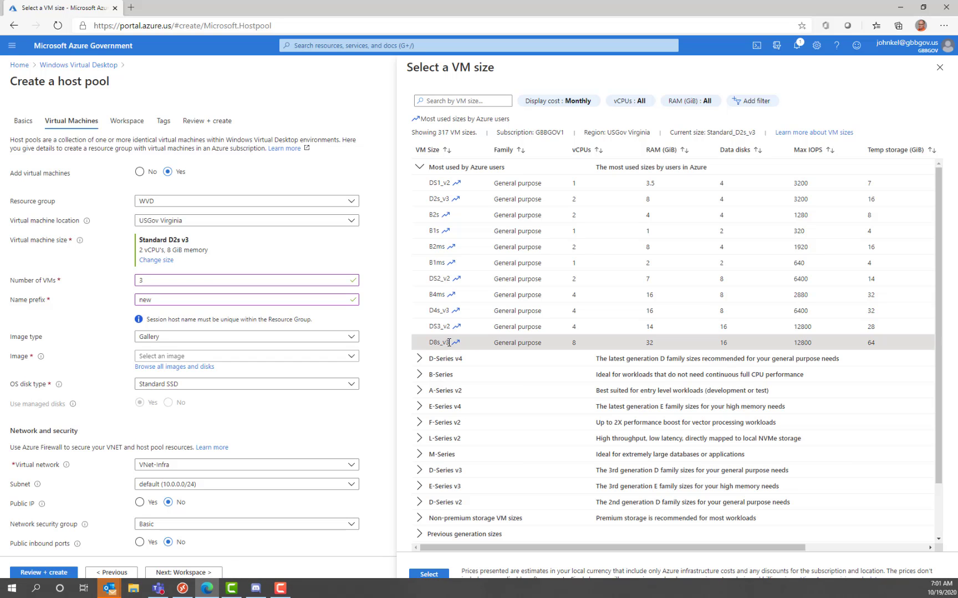
click(429, 574)
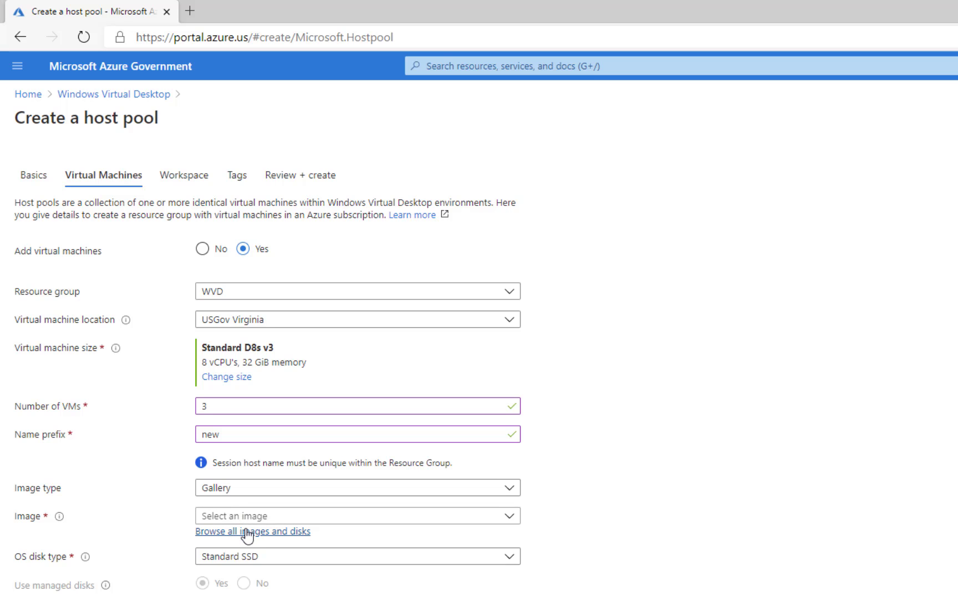
- Show the image list offering Windows 10 multi-session 1909/2004 and Windows Server 2019 Datacenter
click(246, 521)
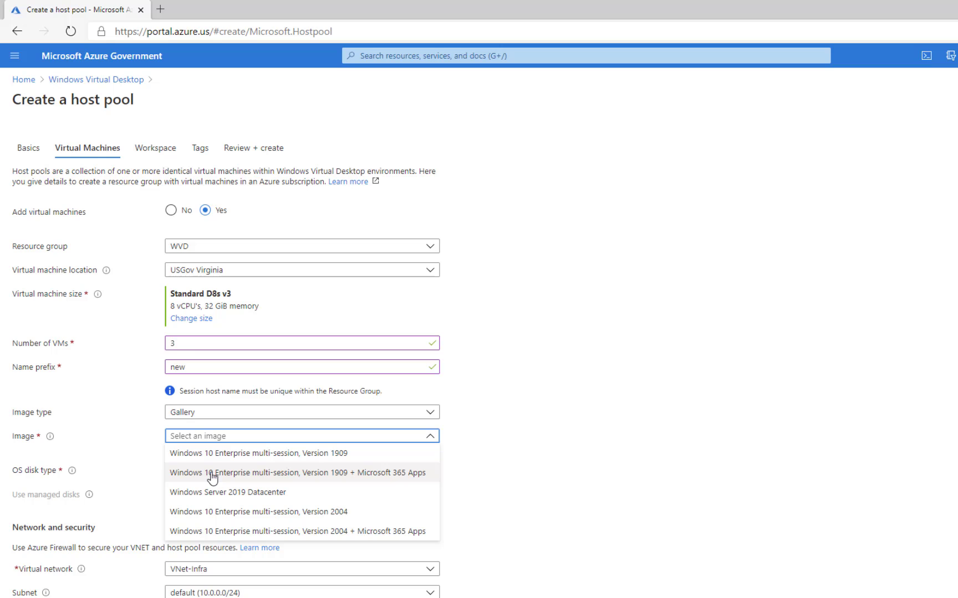
- Use the shared gallery image Win10withApps/latest from My Items > Shared Images
click(372, 480)
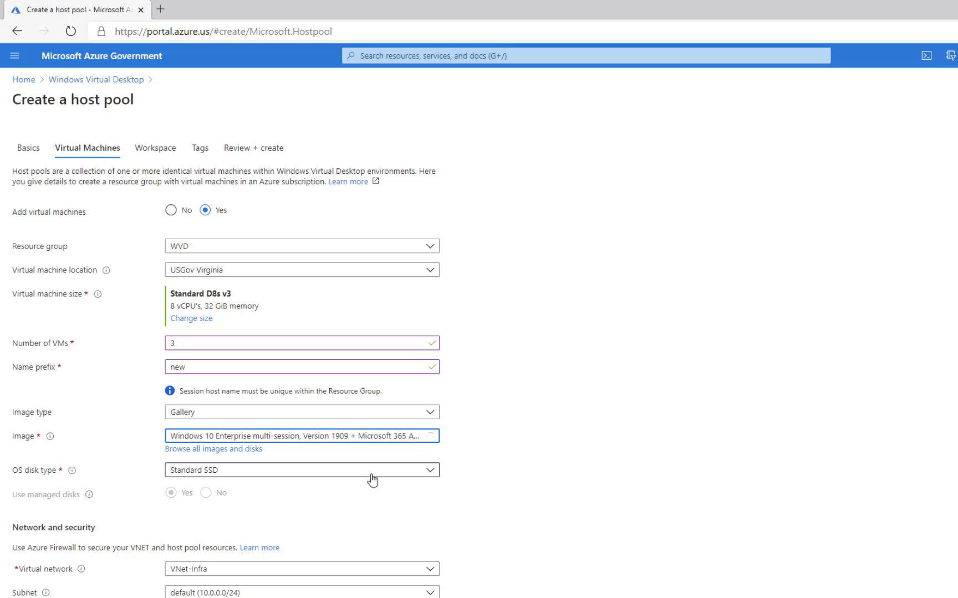
click(237, 450)
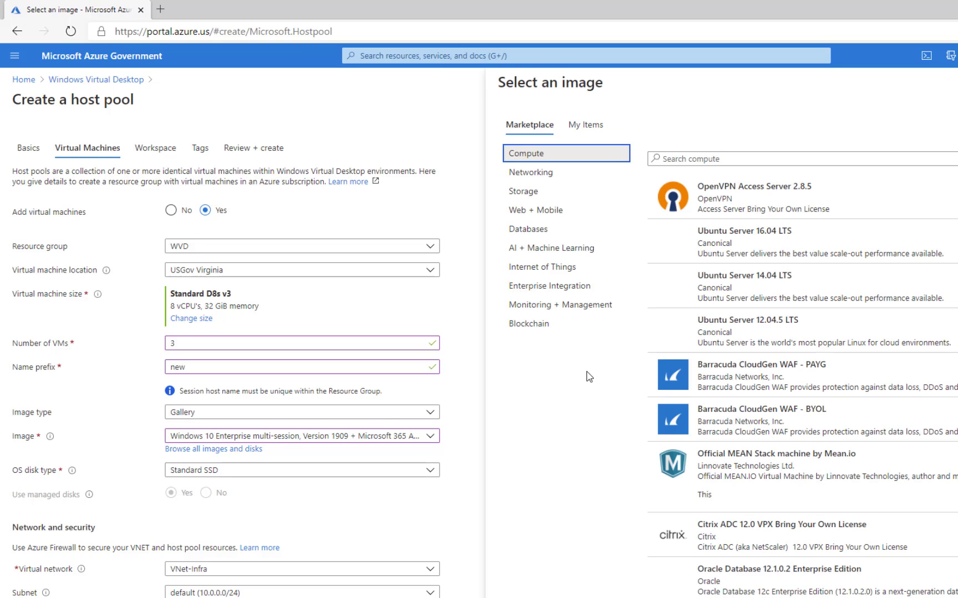
click(578, 128)
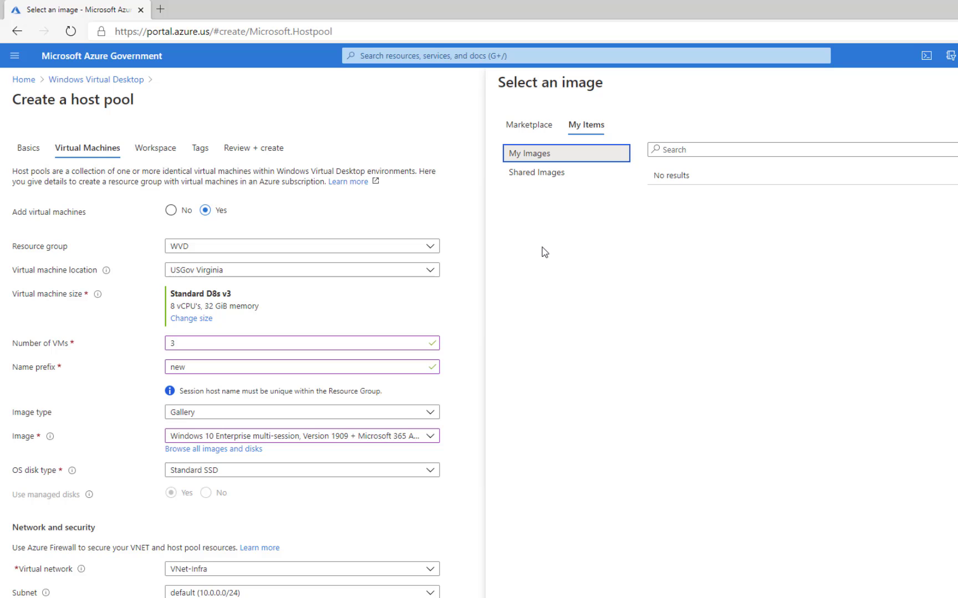
click(543, 177)
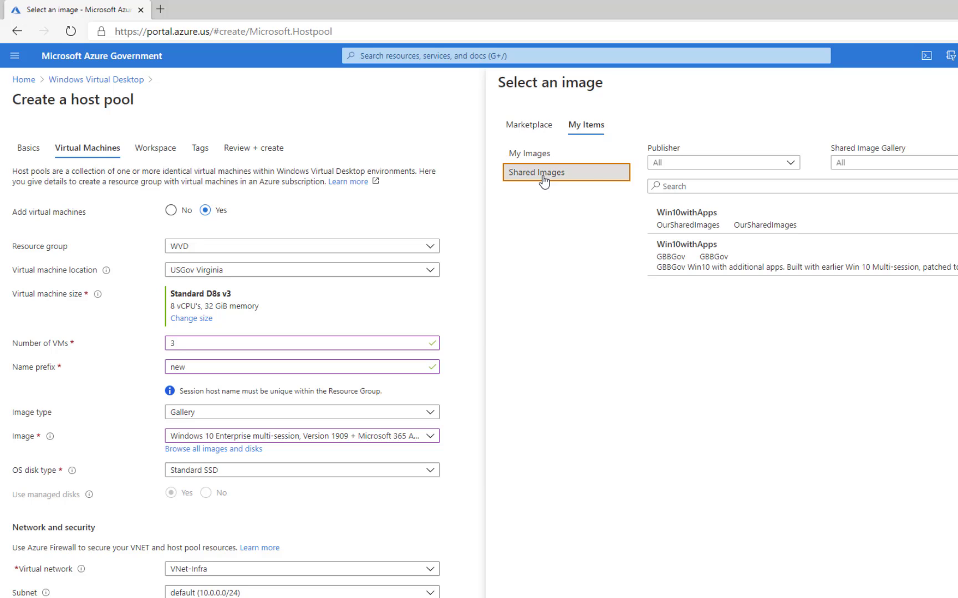
click(683, 251)
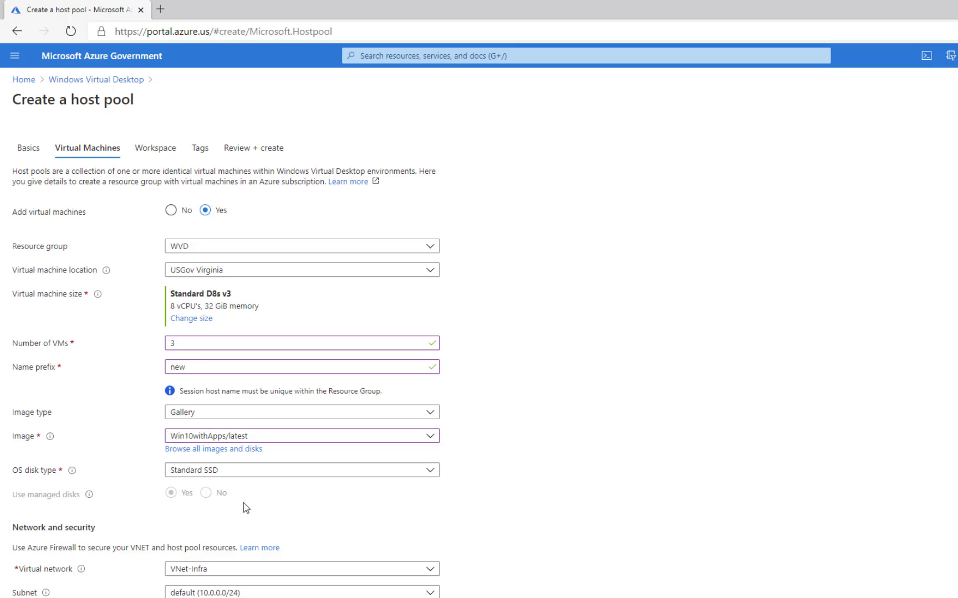
- Set the OS disk type to Premium SSD
click(274, 476)
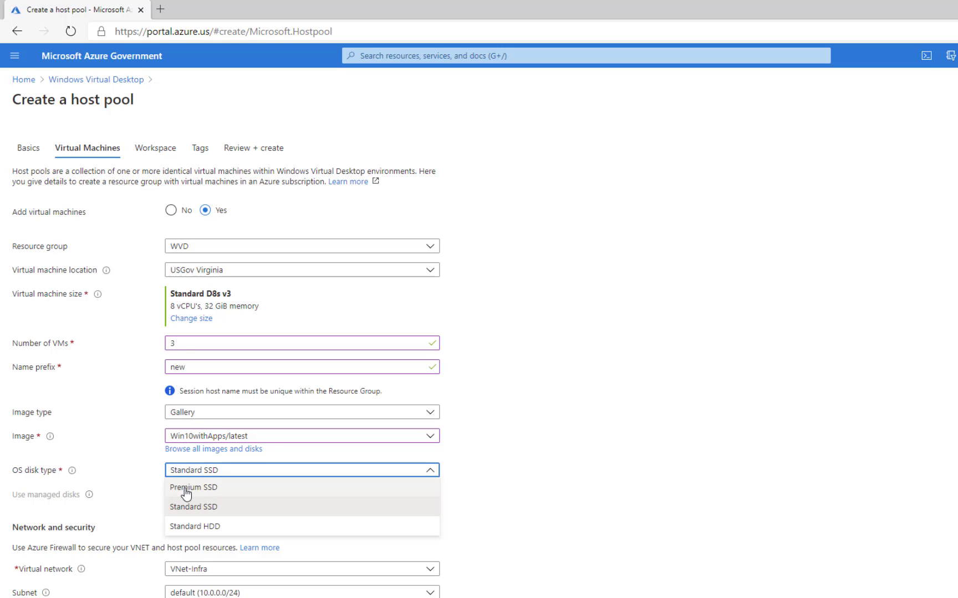
click(186, 488)
scroll(281, 504, down, 1)
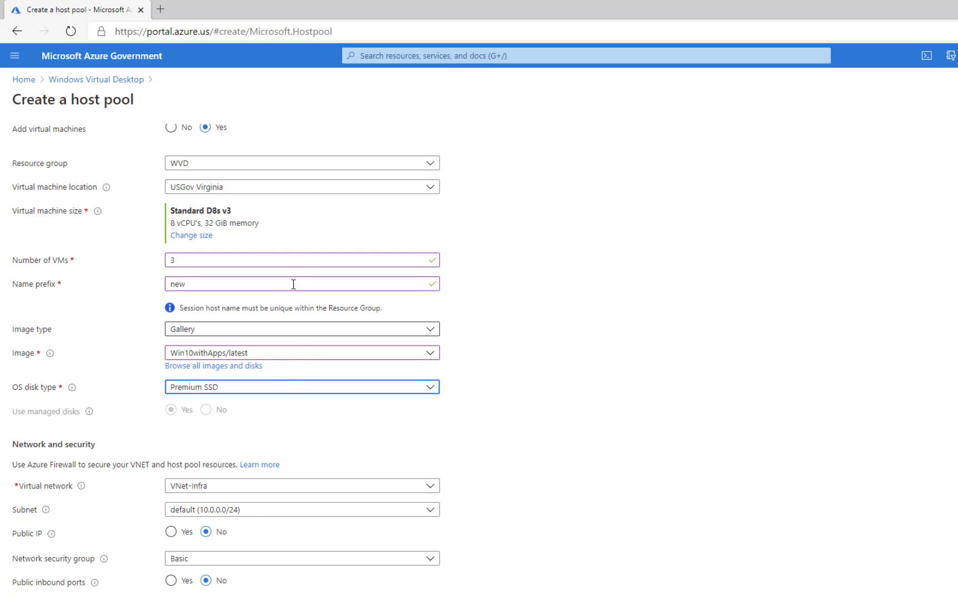
scroll(289, 466, down, 1)
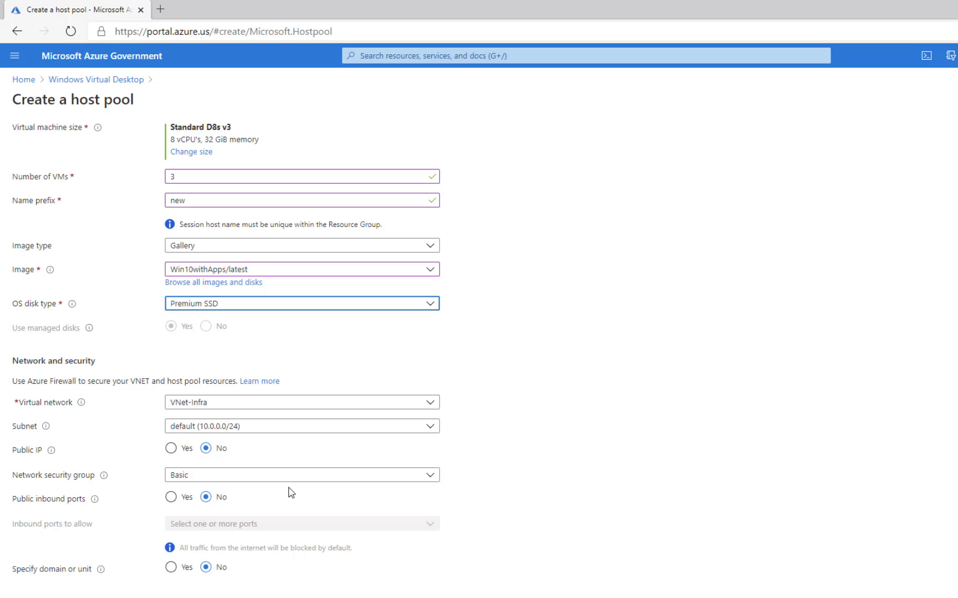
scroll(288, 489, down, 1)
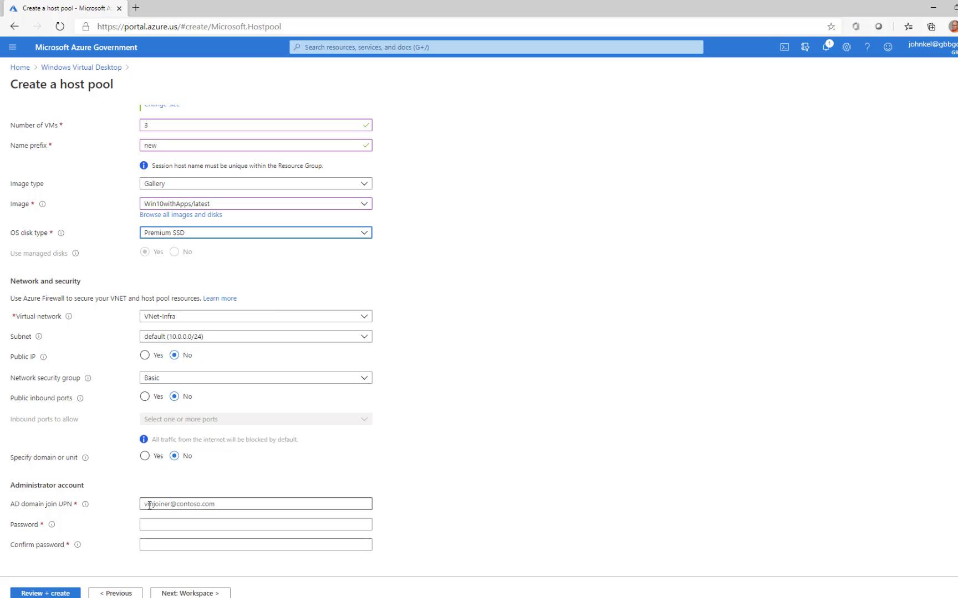
- Enter the administrator's domain join UPN and password, with a matching password confirmation
click(149, 505)
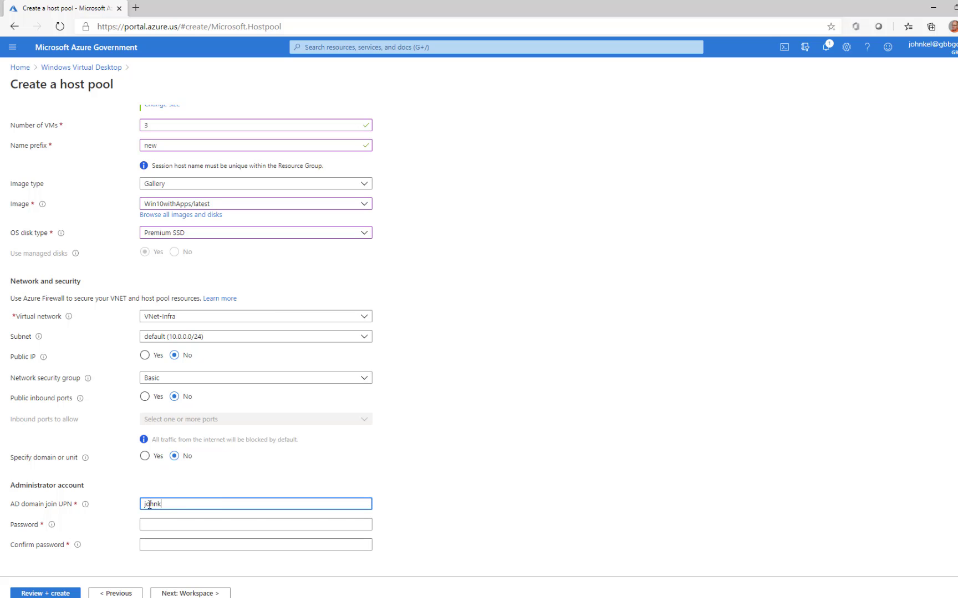
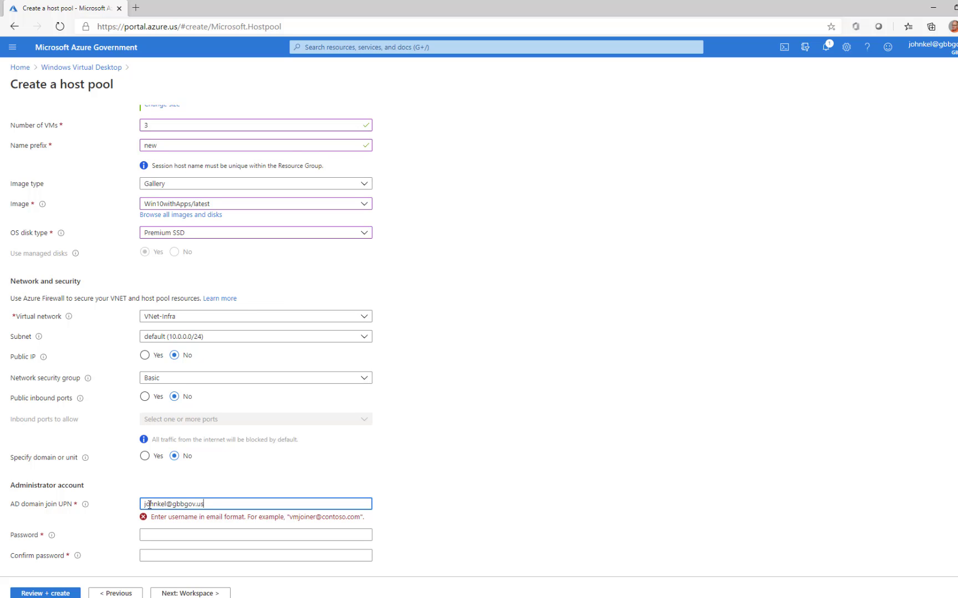
key(Tab)
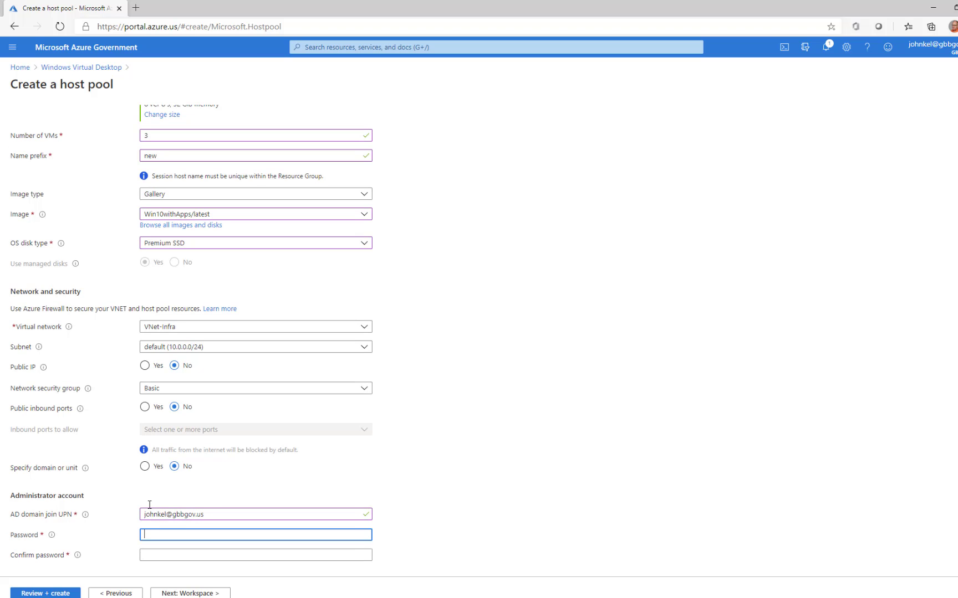
text(••••••••••••••••)
key(Tab)
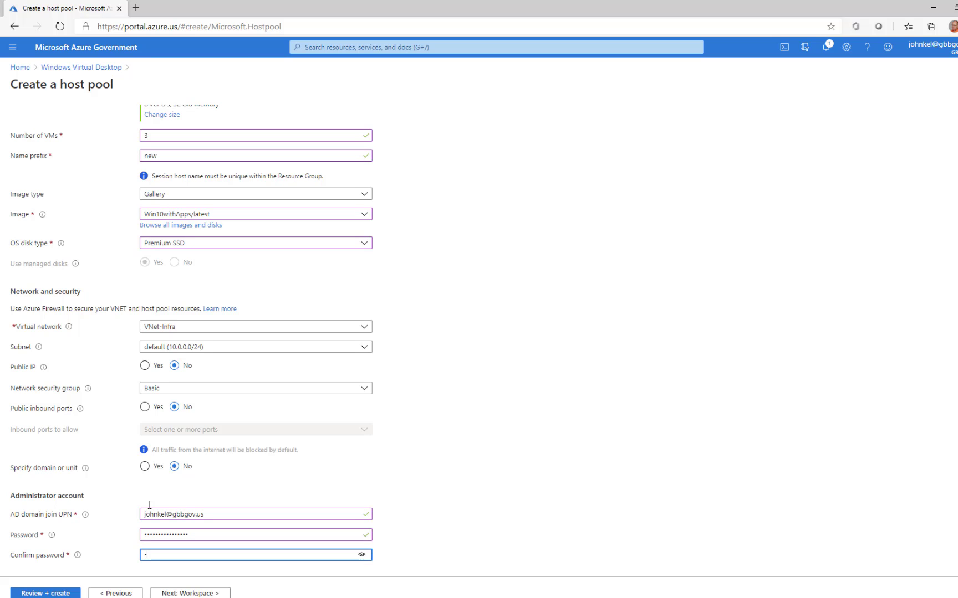
text(••••••••••••••••)
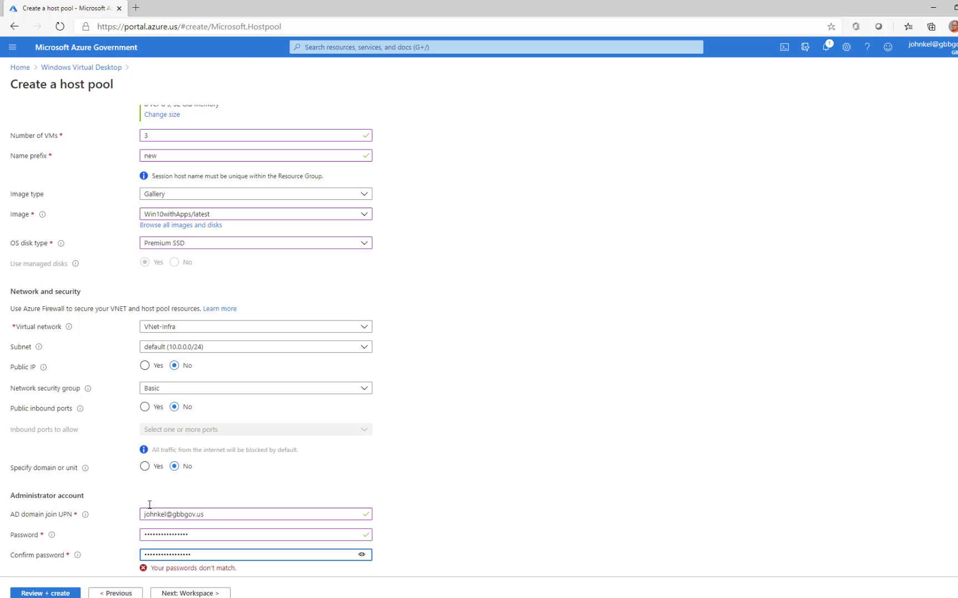
key(BackSpace)
key(ctrl+v)
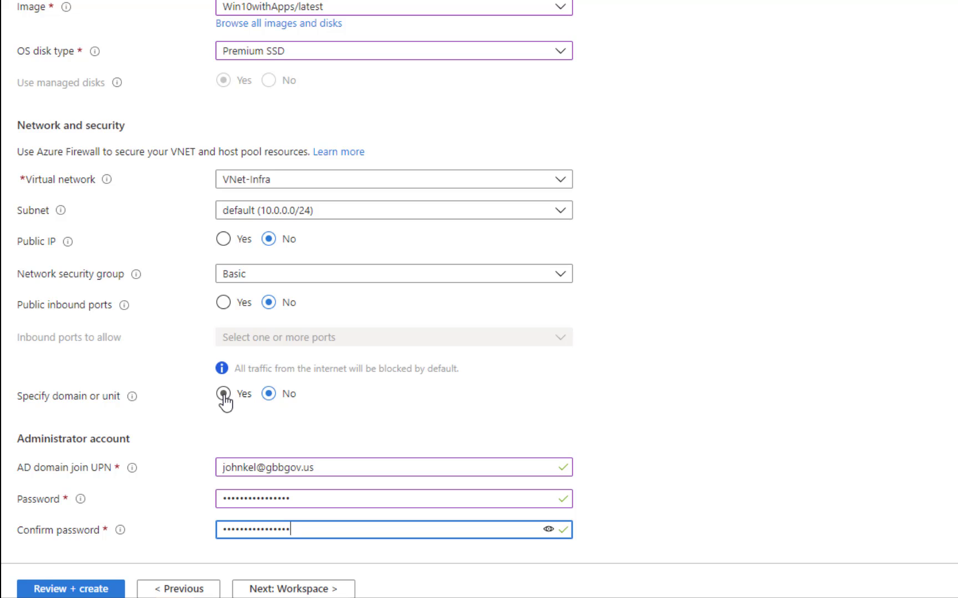
- Set 'Specify domain or unit' to No, leaving the organizational unit path unset
click(223, 394)
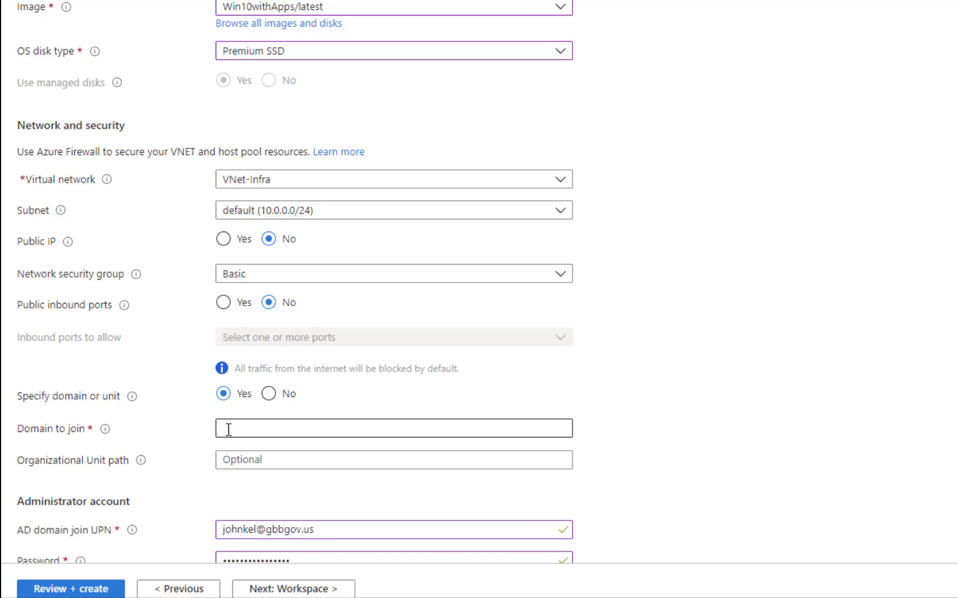
click(289, 461)
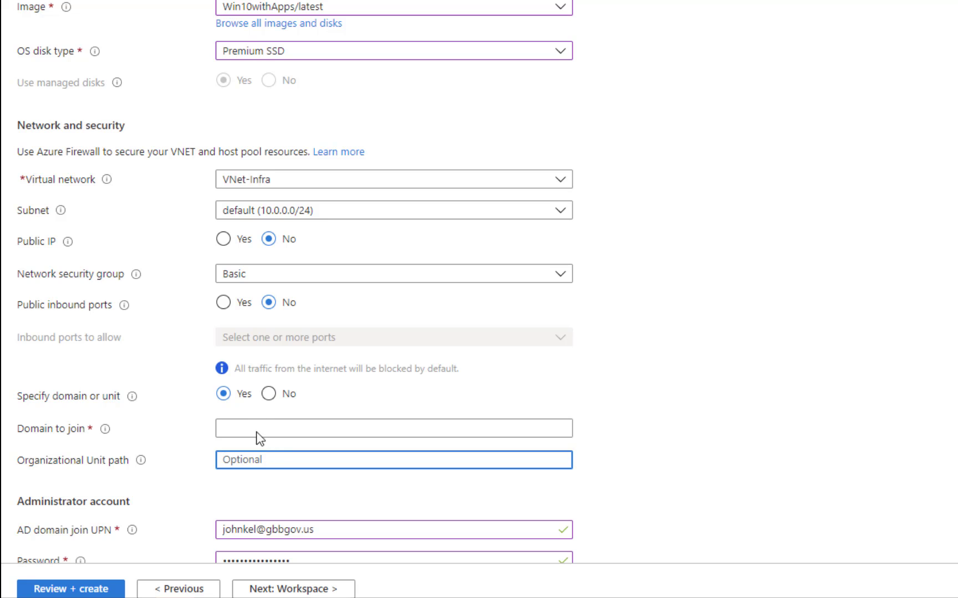
click(269, 395)
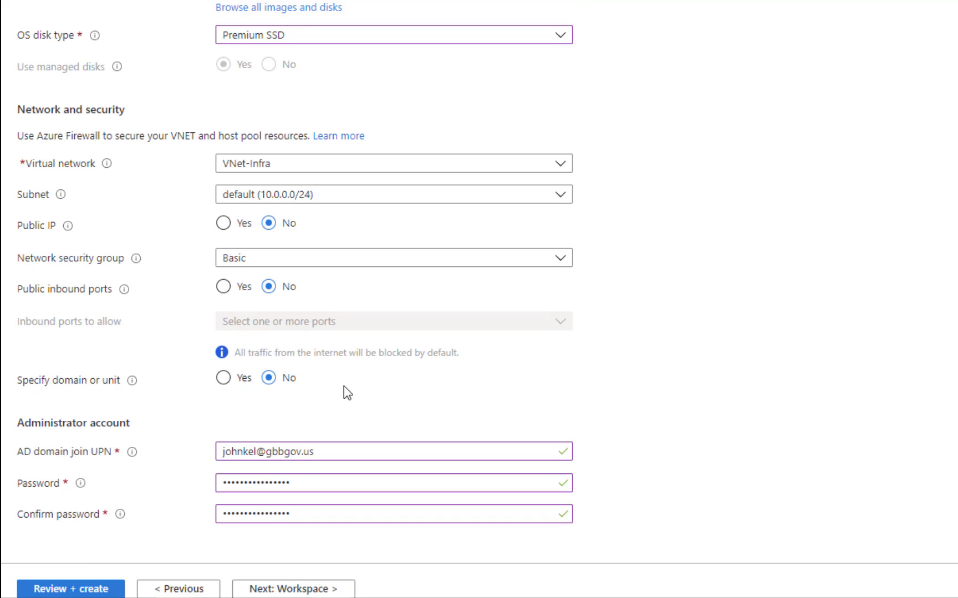
- Keep default Workspace and Tags, pass Review + create, and create host pool New
click(264, 590)
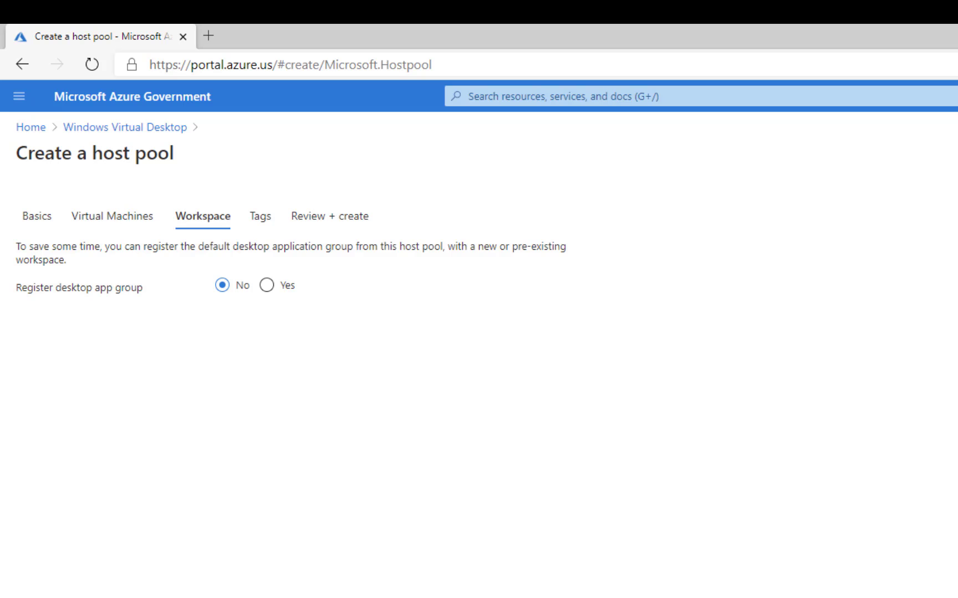
click(260, 216)
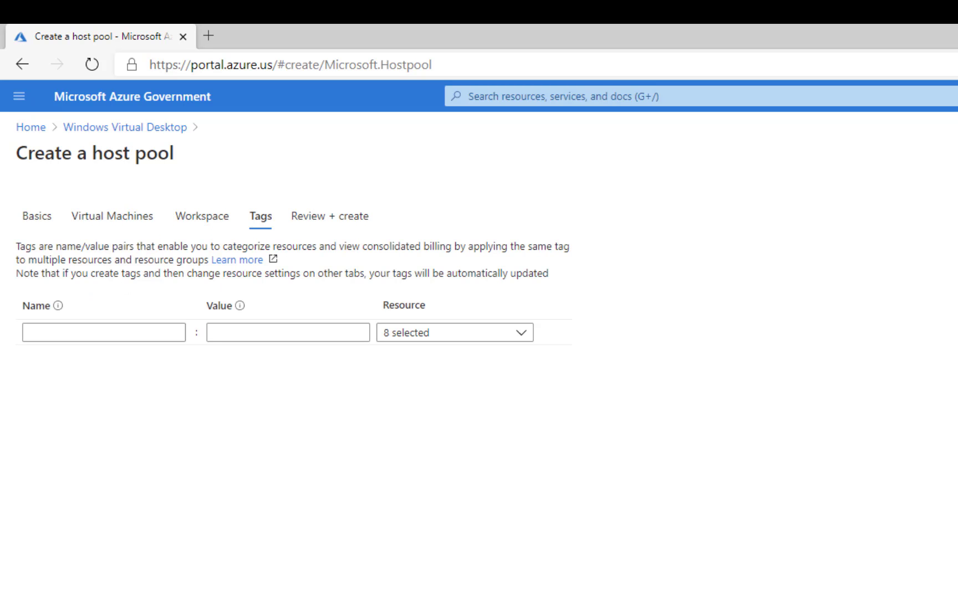
click(172, 590)
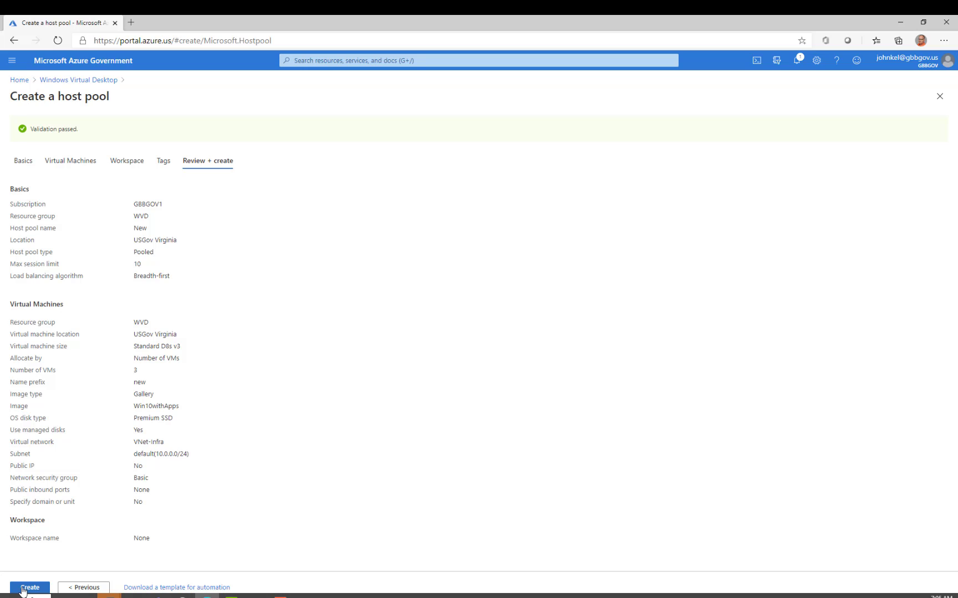
click(22, 590)
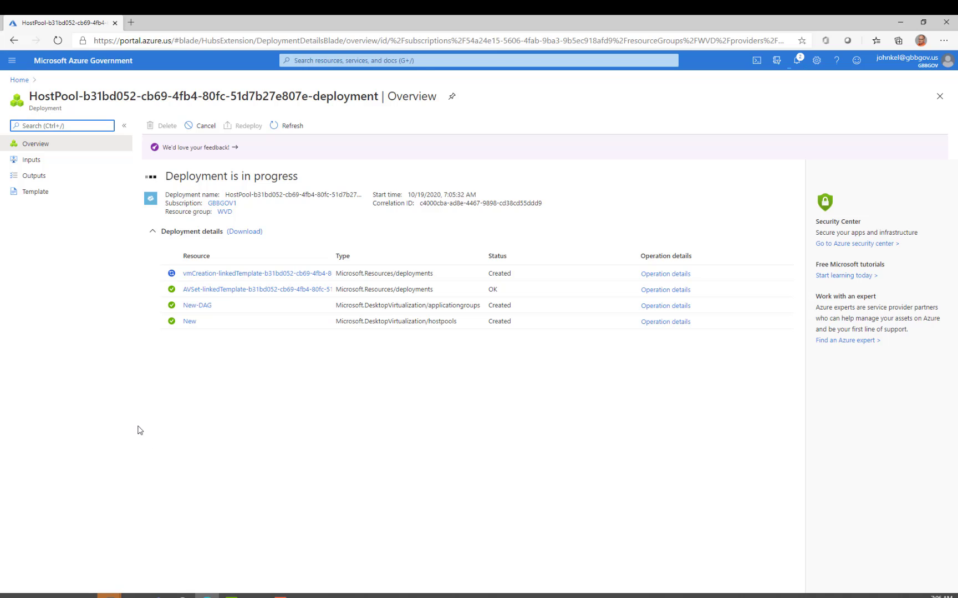
- From Home, open the gbbprofiles storage account's File shares, listing the fslogix share
click(19, 81)
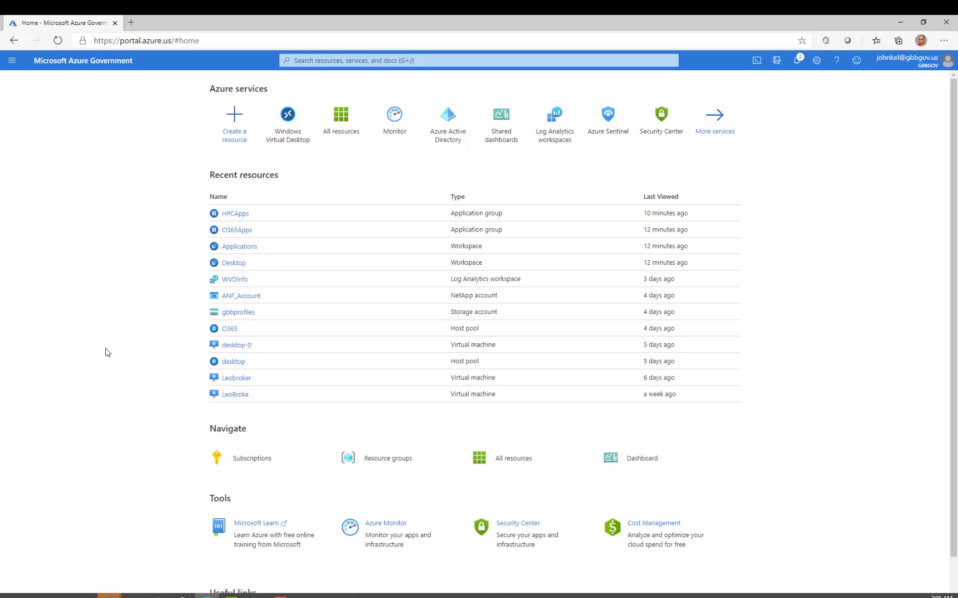
click(228, 314)
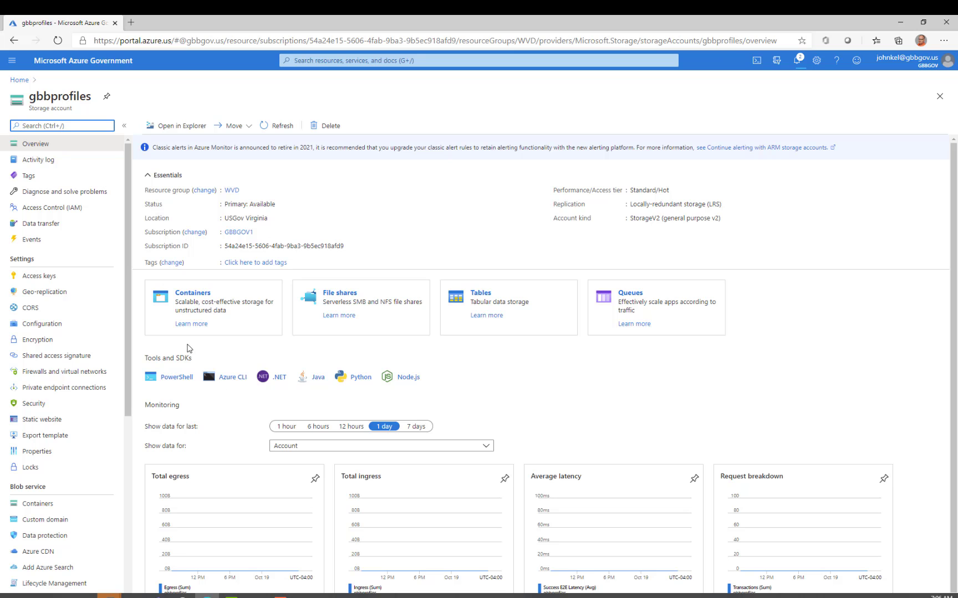
click(336, 298)
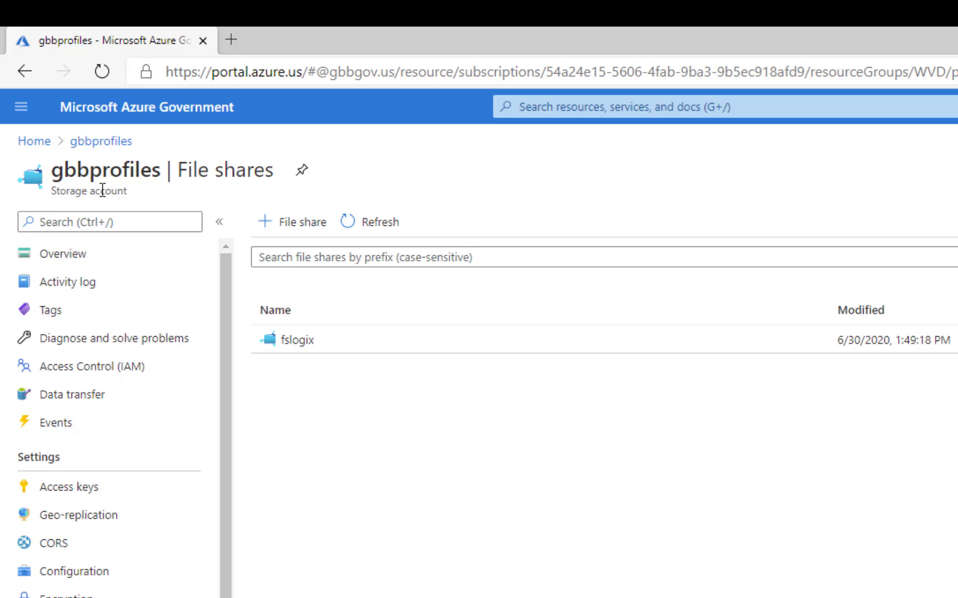
click(297, 341)
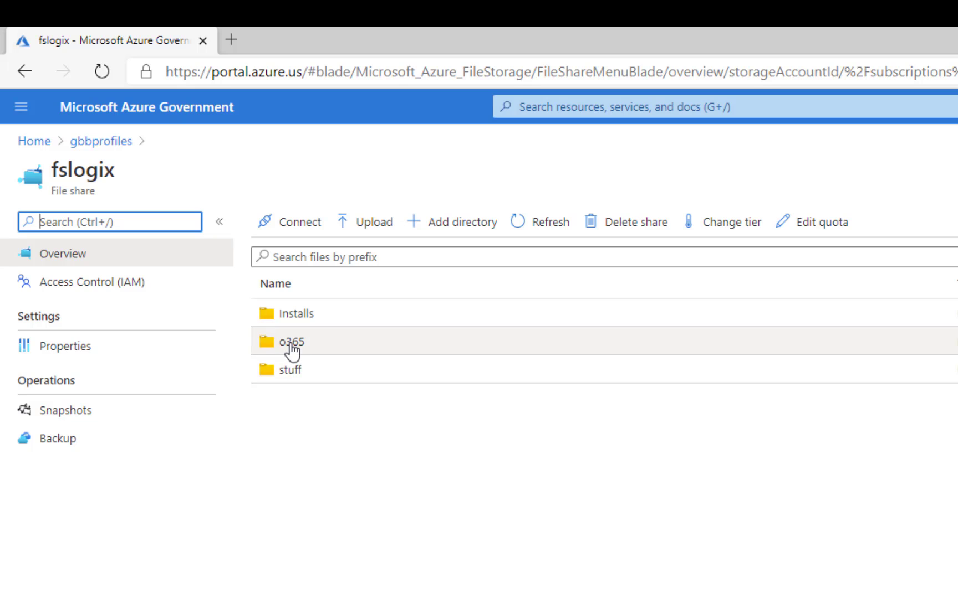
click(291, 348)
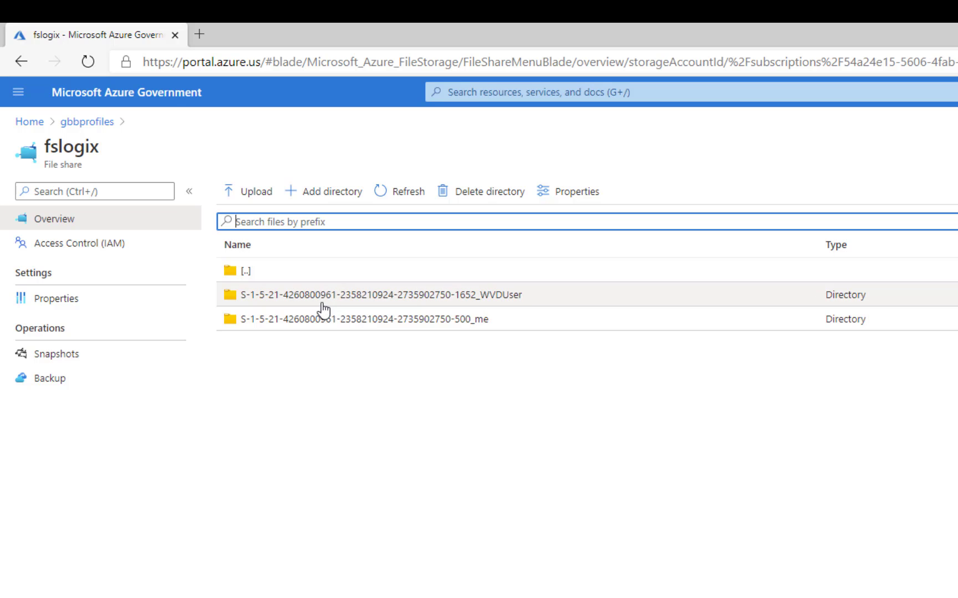
click(460, 299)
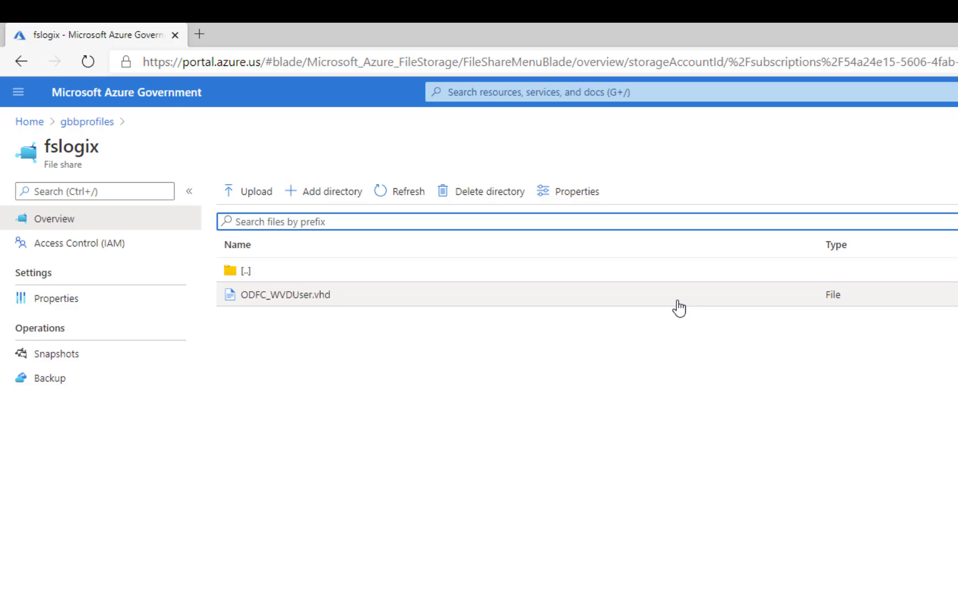
- Confirm in gbbprofiles' Configuration that the storage account's Joined domain is set
click(87, 122)
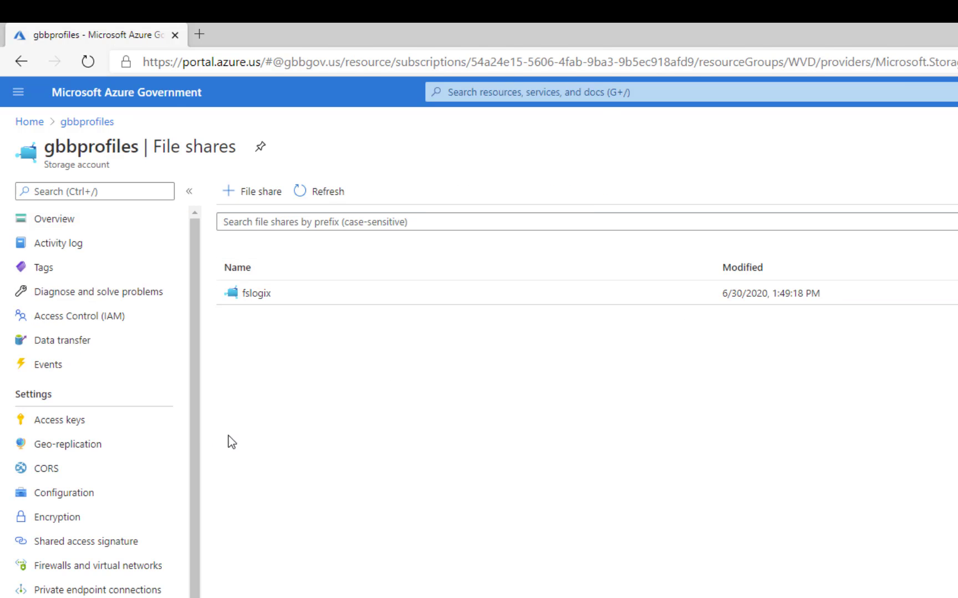
drag(193, 434, 143, 561)
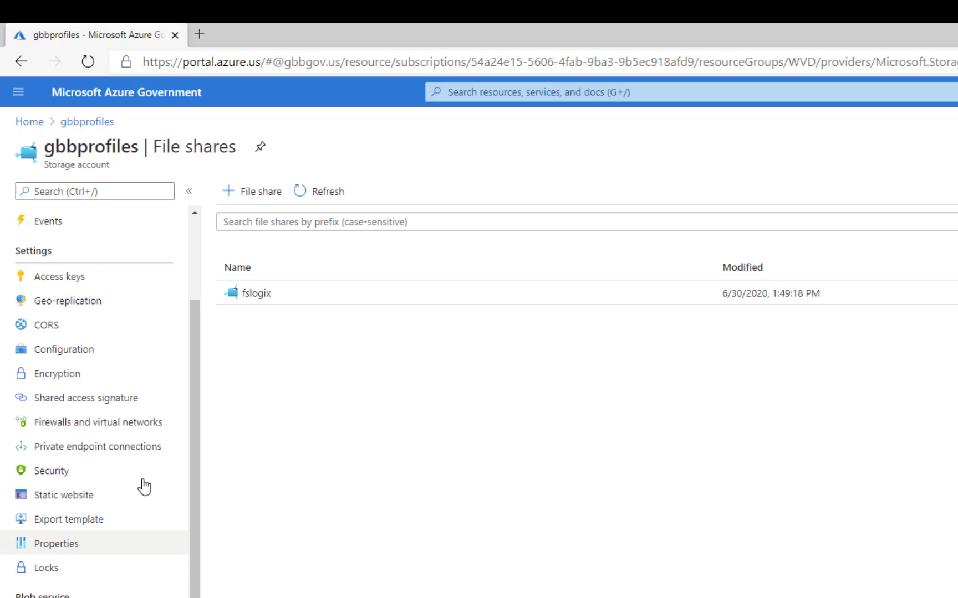
click(83, 350)
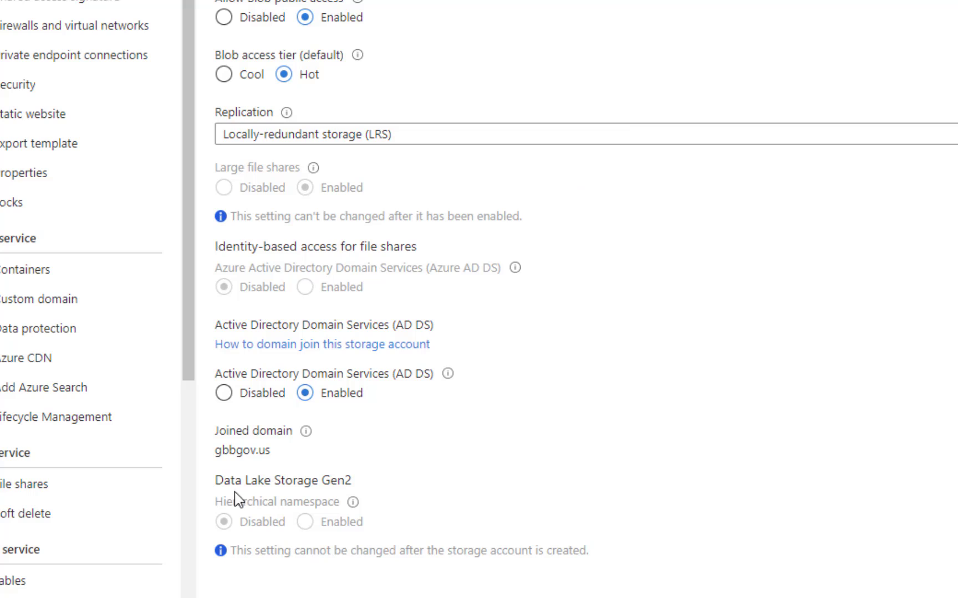
drag(272, 450, 213, 456)
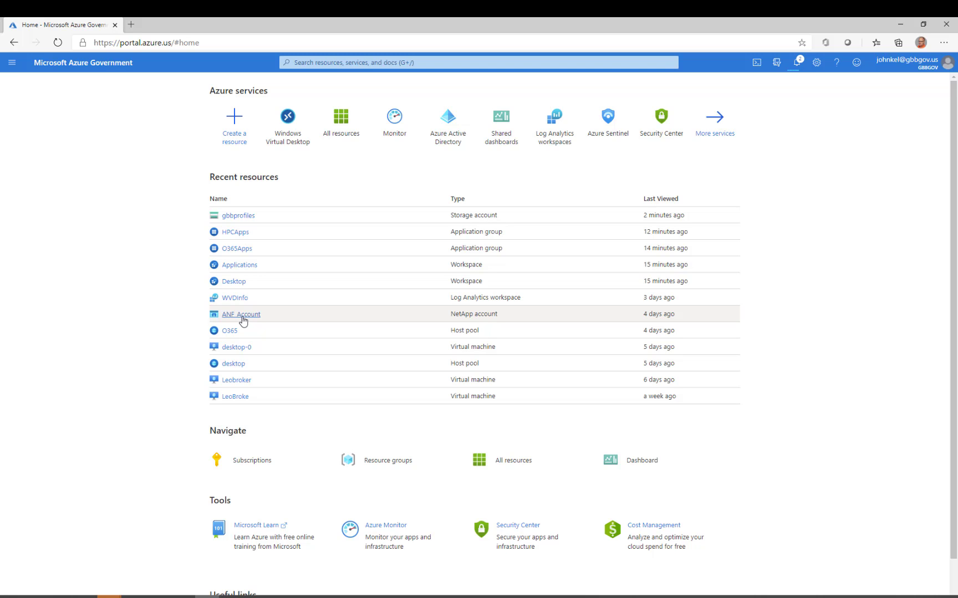
- Open the FSLogix volume in ANF_Account to see its SMB protocol, 2 TiB quota and Standard service level
click(242, 316)
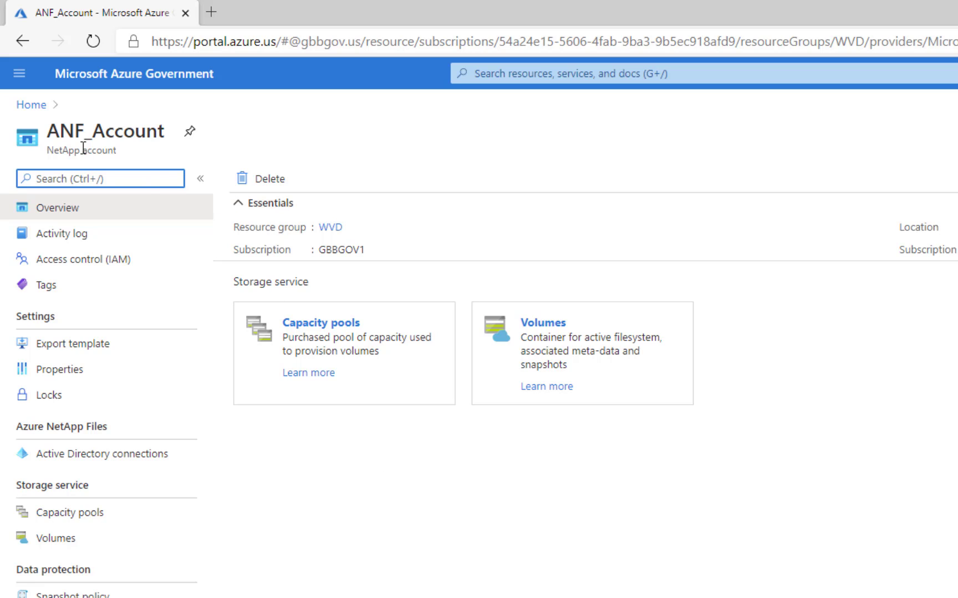
click(542, 330)
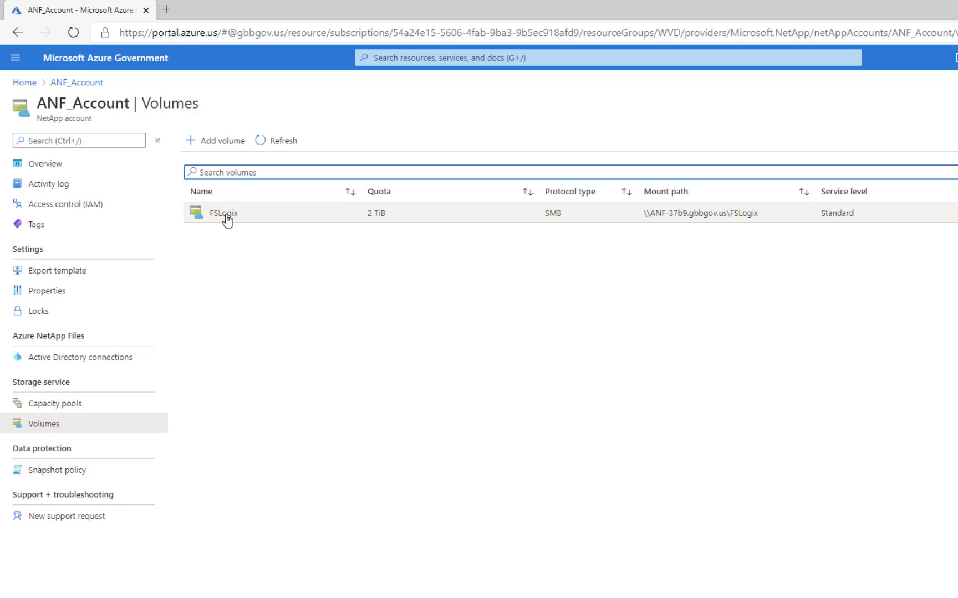
click(225, 213)
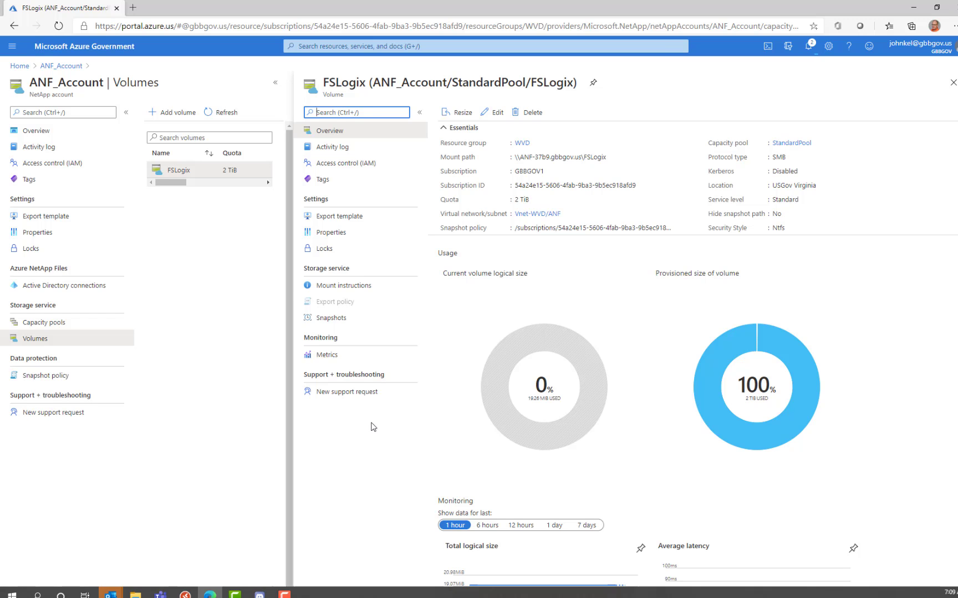
- Check the FSLogix volume's mount path, then view ANF_Account's gbbgov.us Active Directory connection (DNS 10.0.0.4)
click(358, 289)
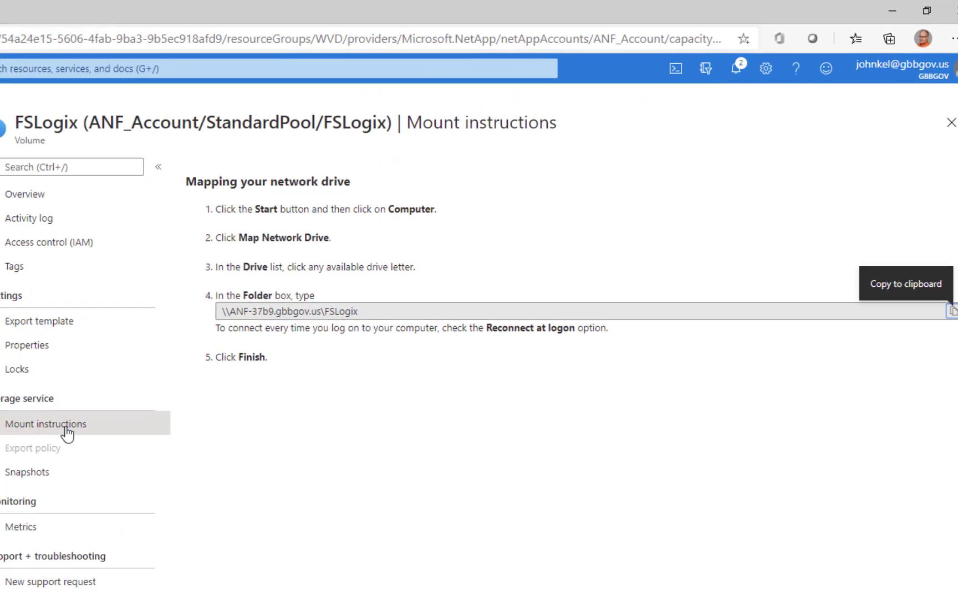
drag(315, 347, 151, 340)
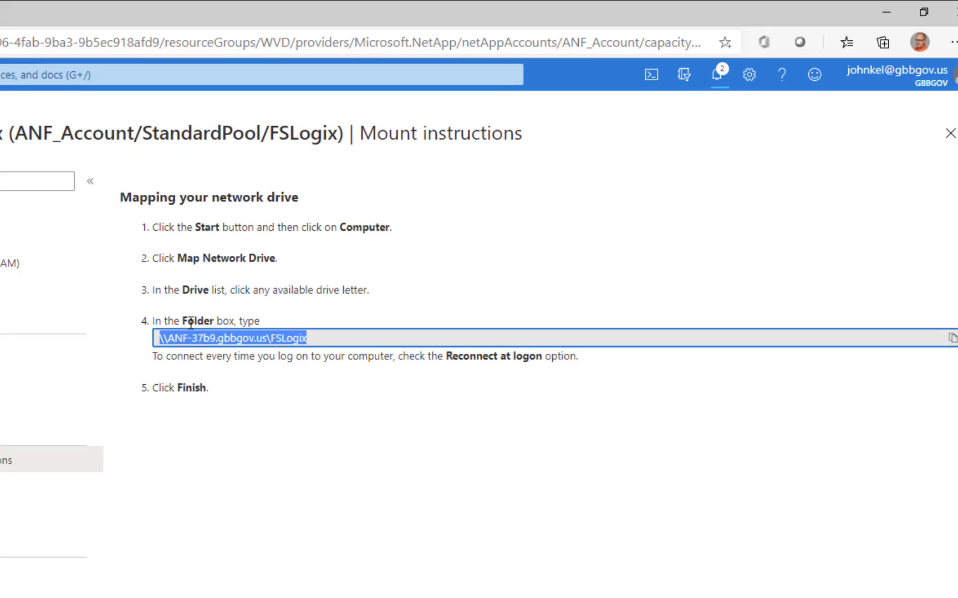
click(950, 135)
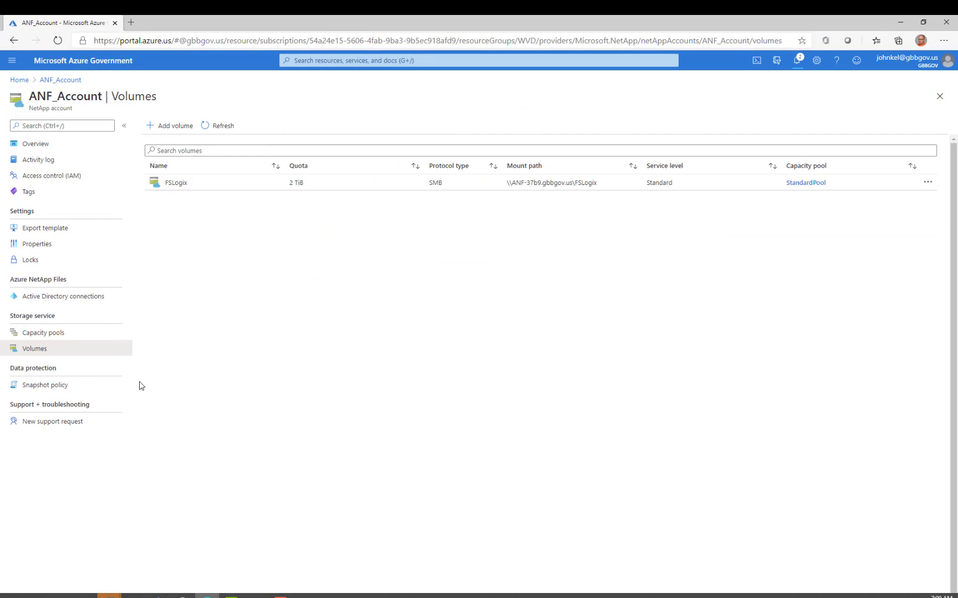
click(56, 305)
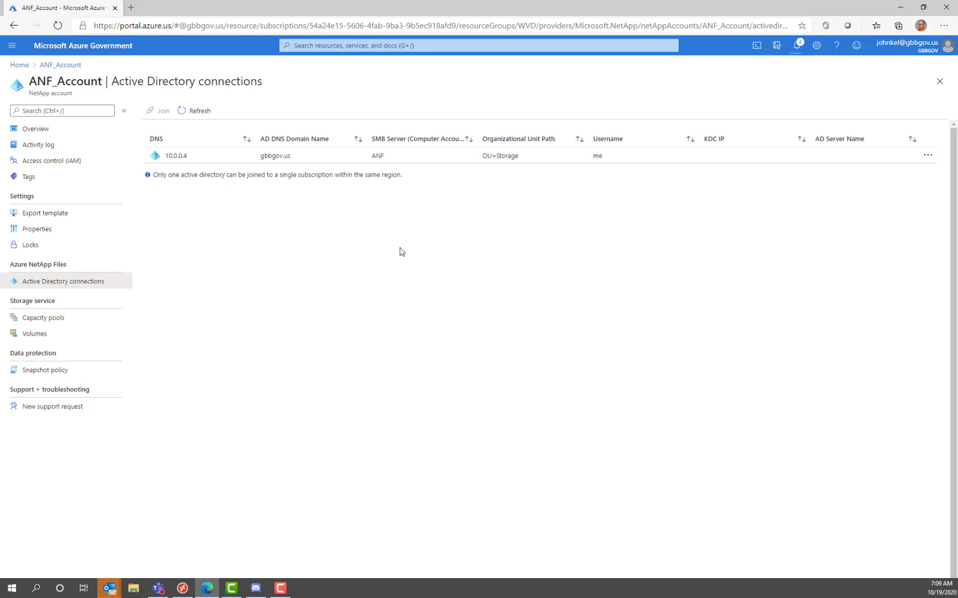
- From Home, go to Windows Virtual Desktop's Host pools list showing New, desktop, HPC and O365
click(19, 65)
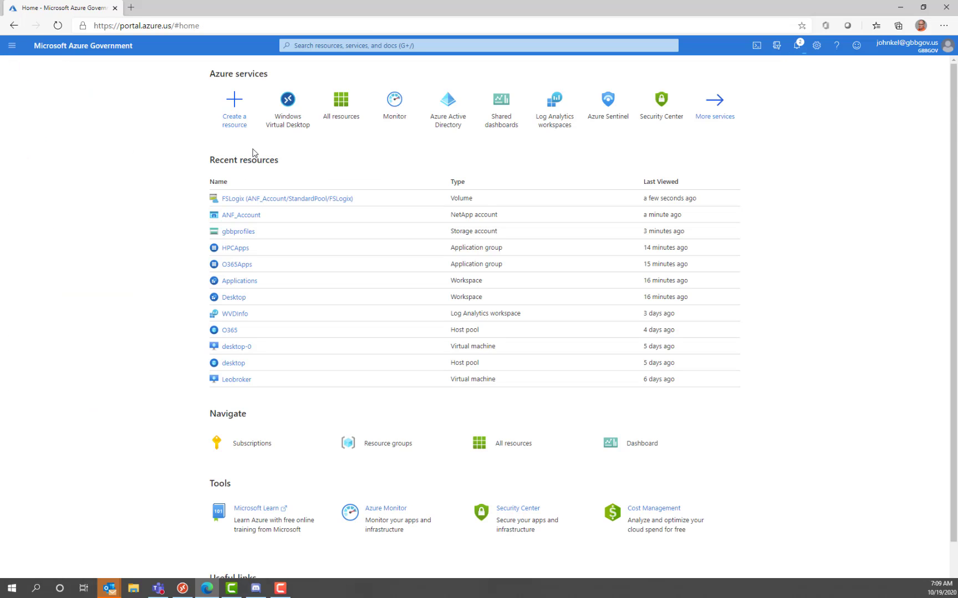
click(287, 127)
click(34, 165)
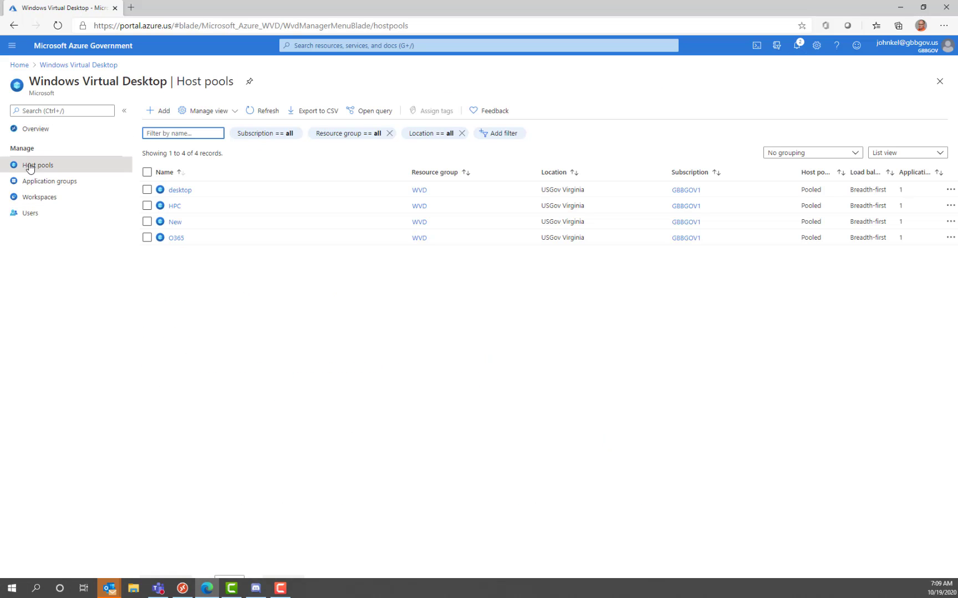